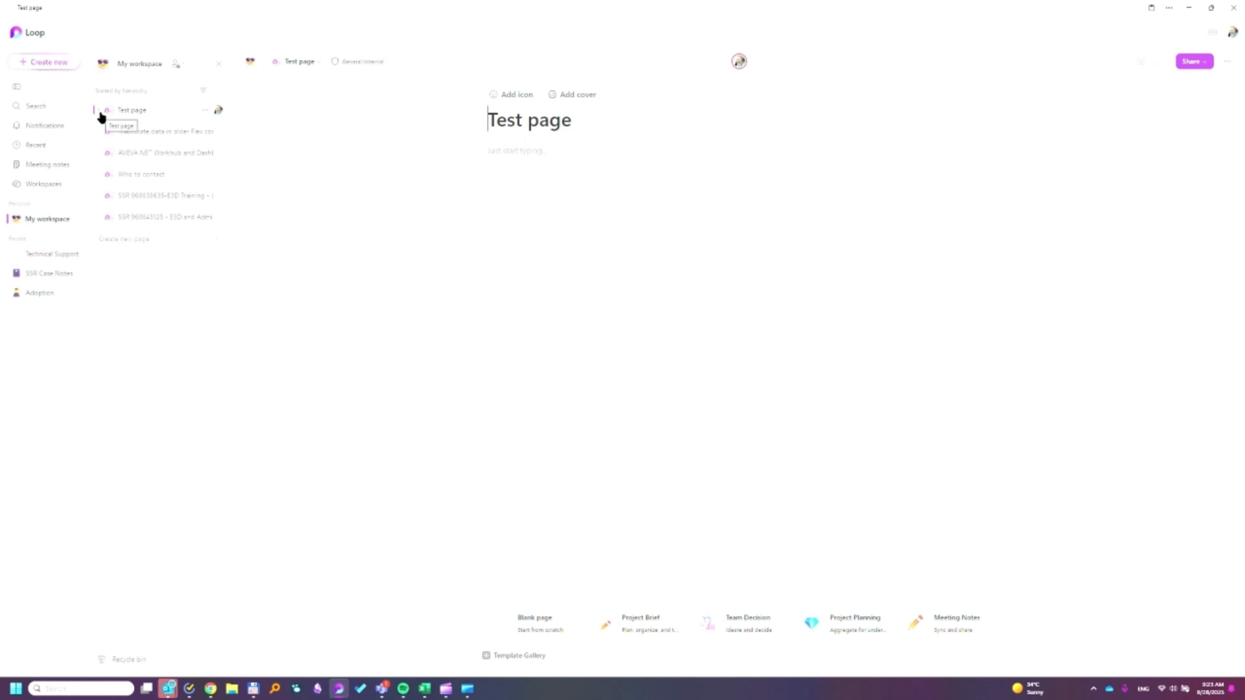
# Step: Add Test page from My workspace to the Technical Support workspace, and open that workspace's page list
pyautogui.click(100, 115)
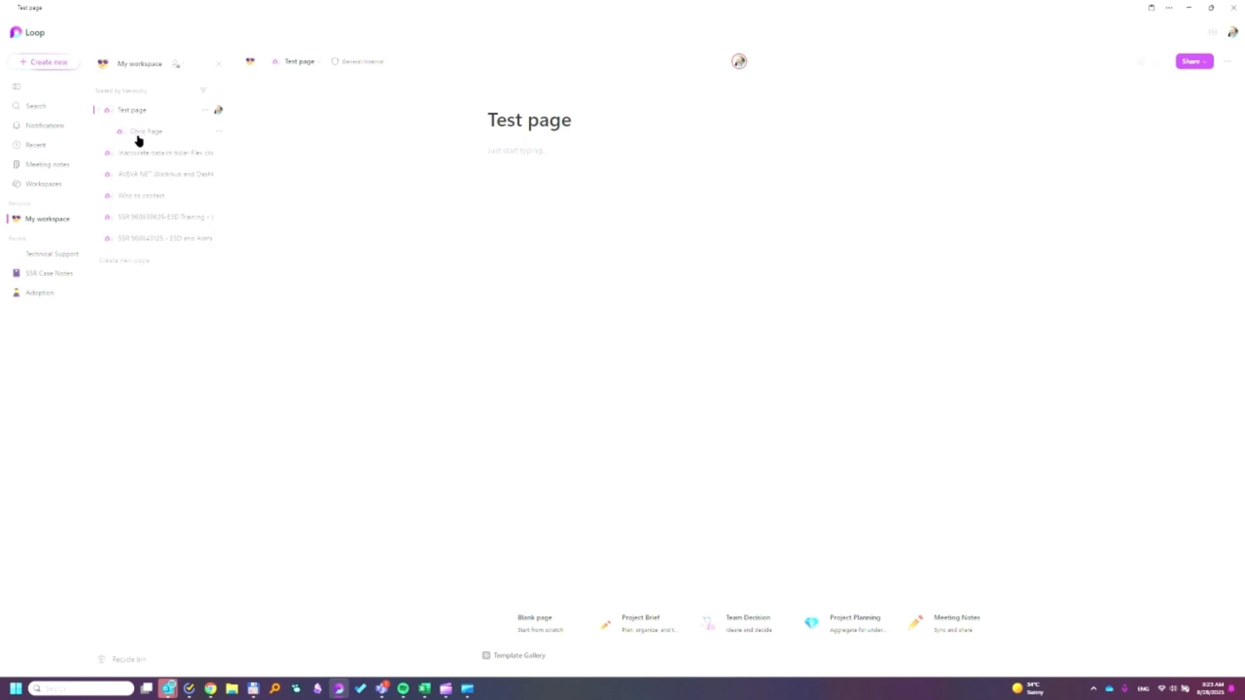
pyautogui.click(100, 115)
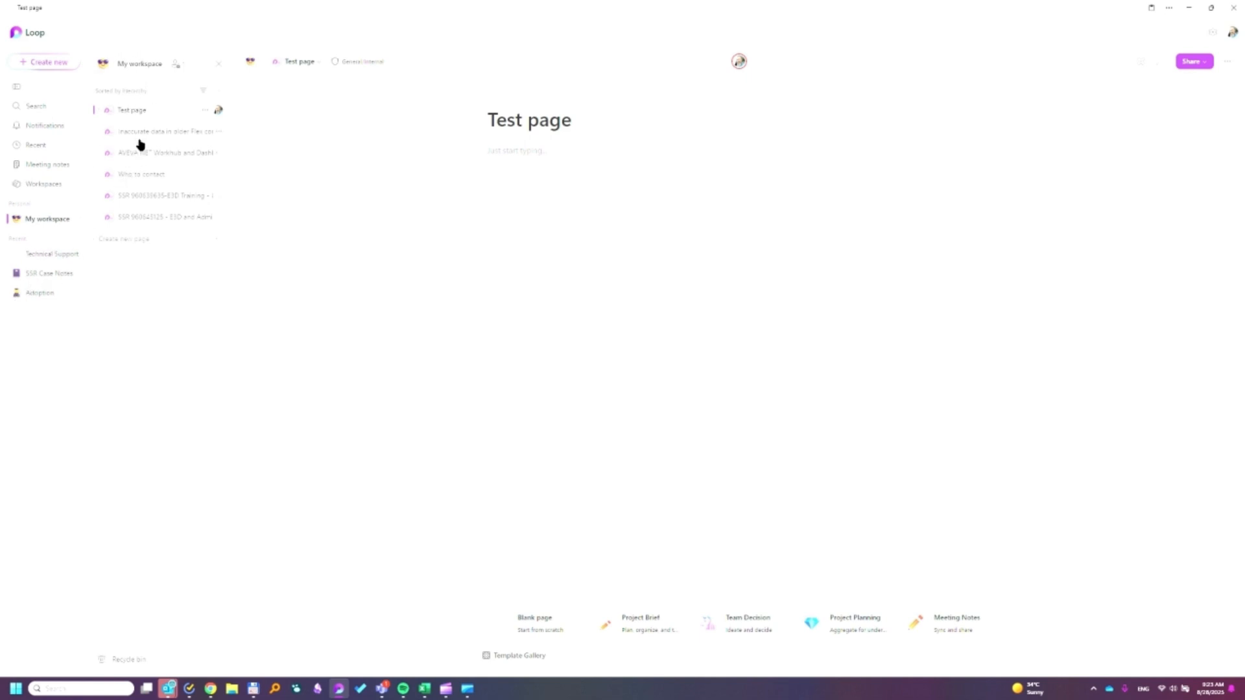
pyautogui.click(207, 113)
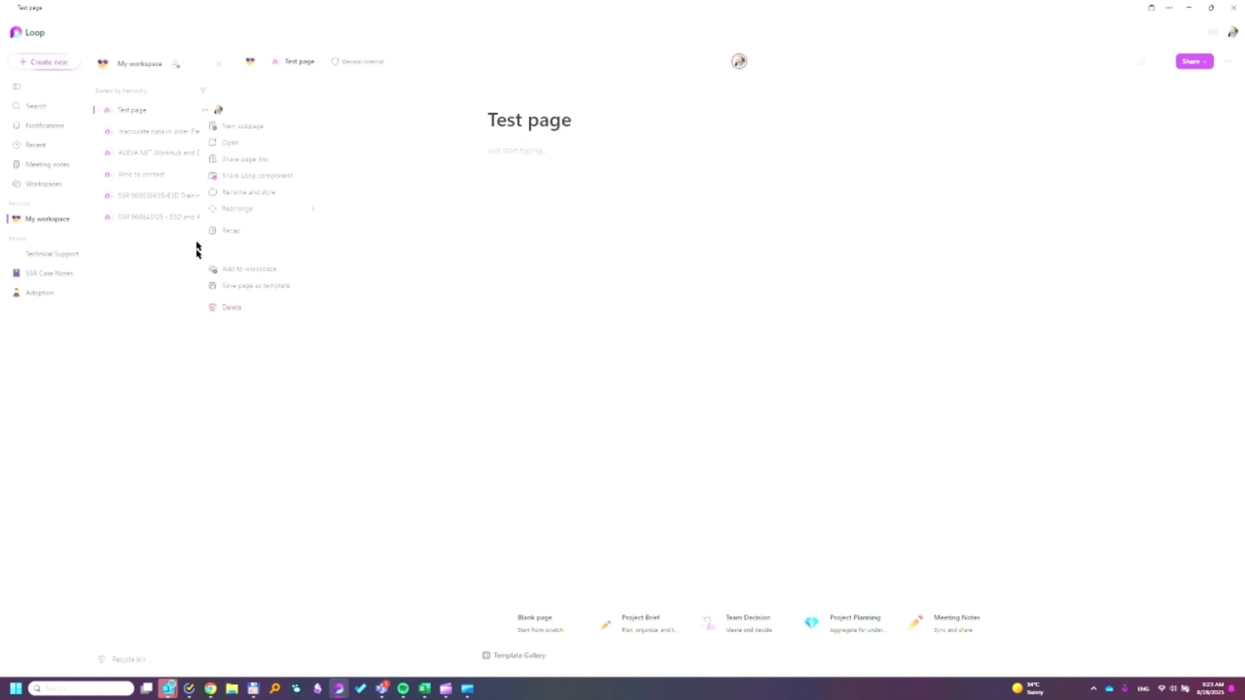
pyautogui.click(247, 276)
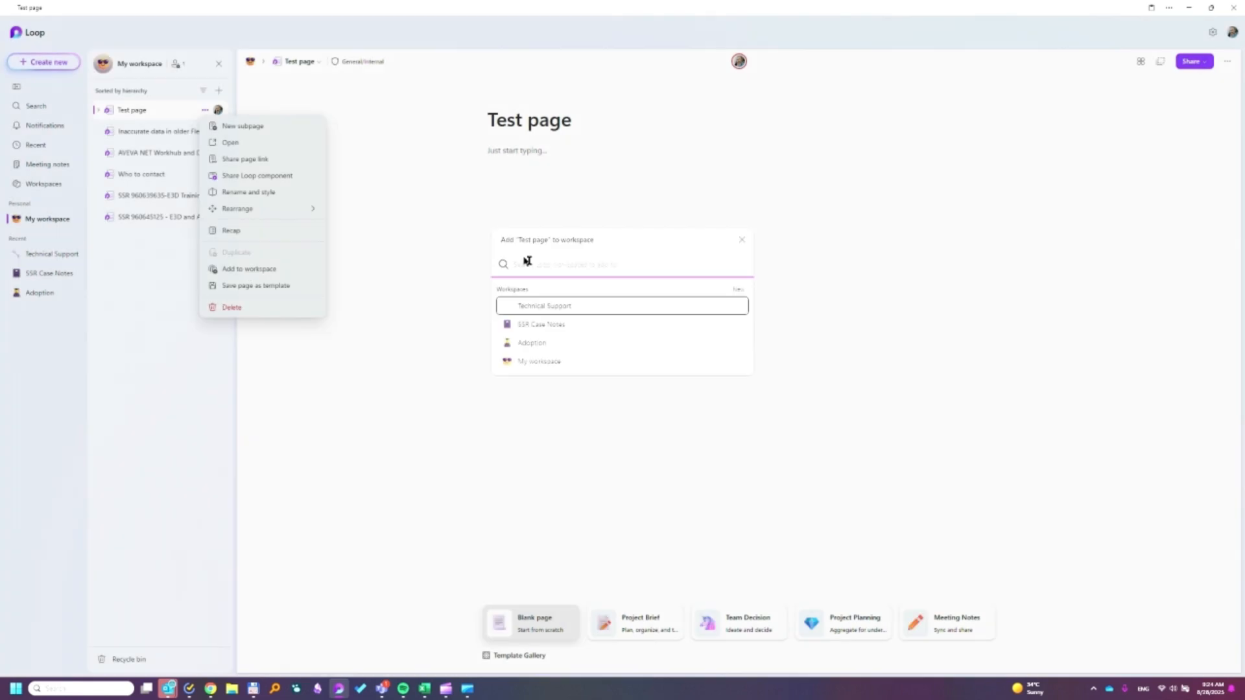
pyautogui.click(566, 311)
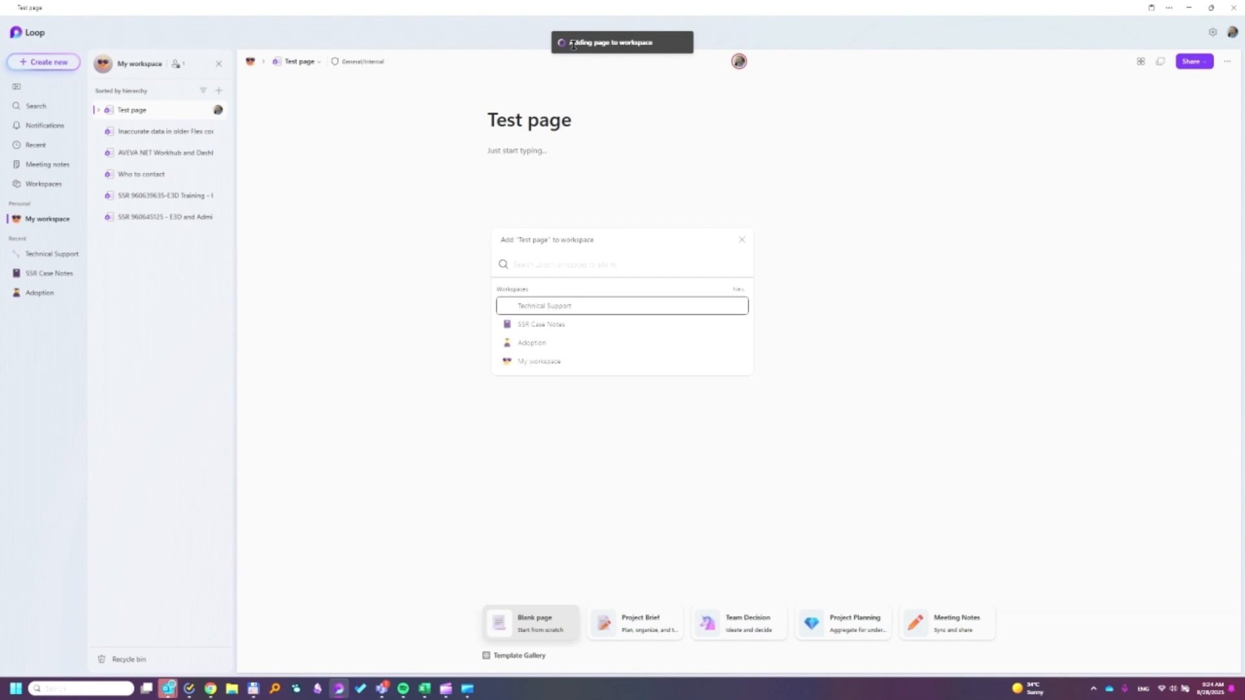
pyautogui.click(45, 255)
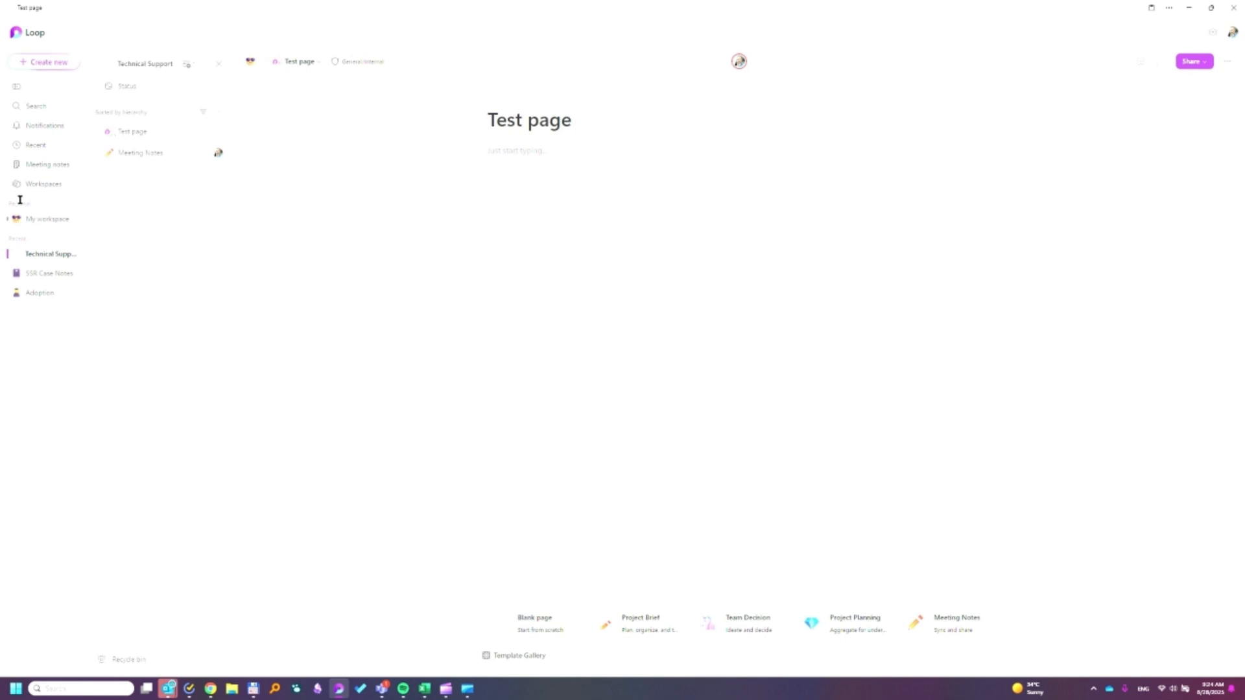
# Step: Add the Child Page nested under Test page in My workspace to the Technical Support workspace
pyautogui.click(48, 217)
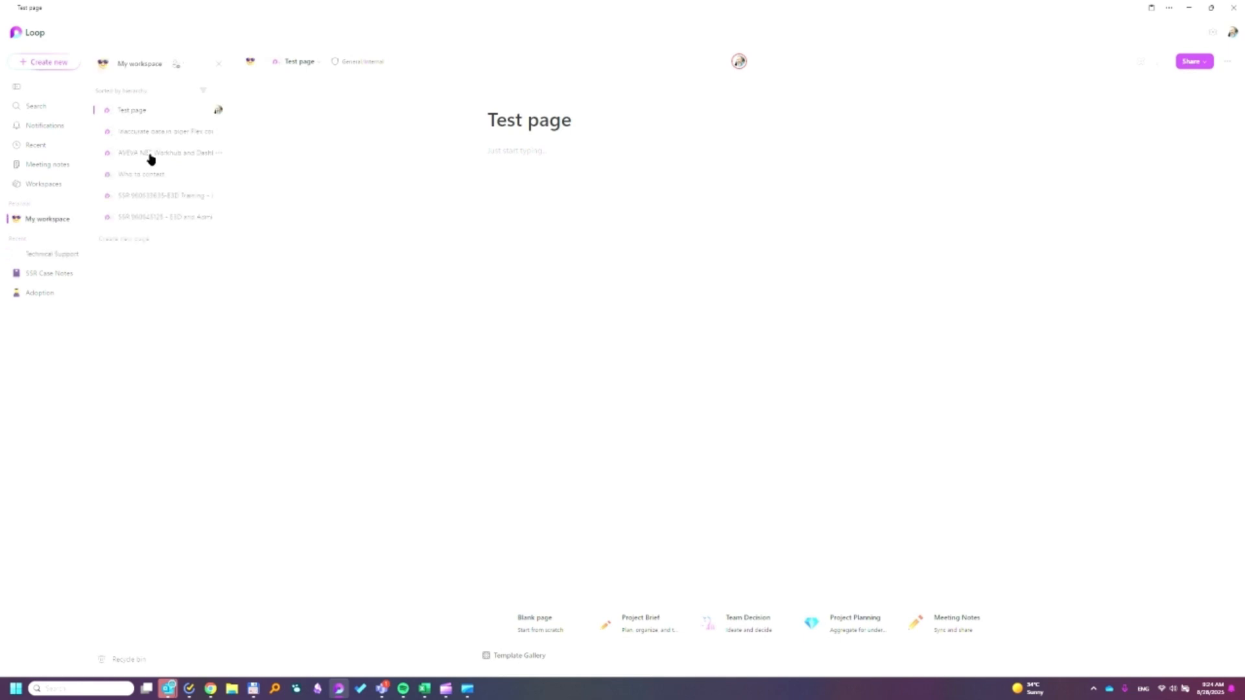
pyautogui.click(98, 111)
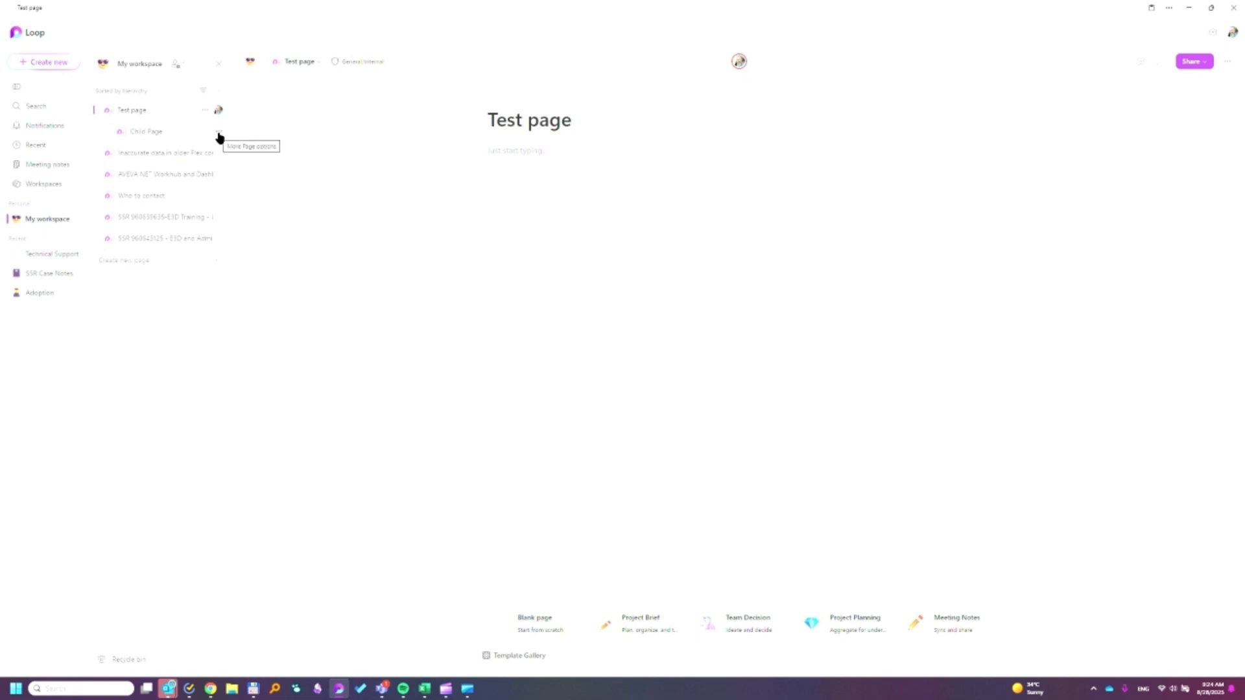
pyautogui.click(219, 133)
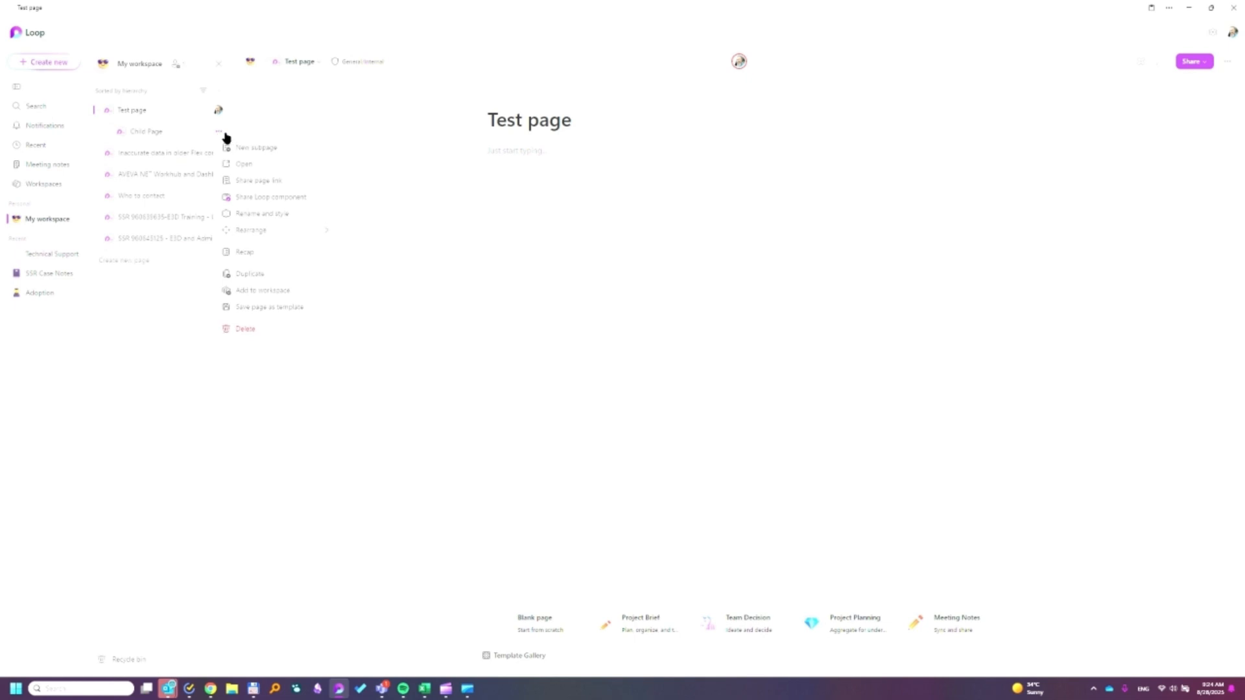
pyautogui.click(252, 293)
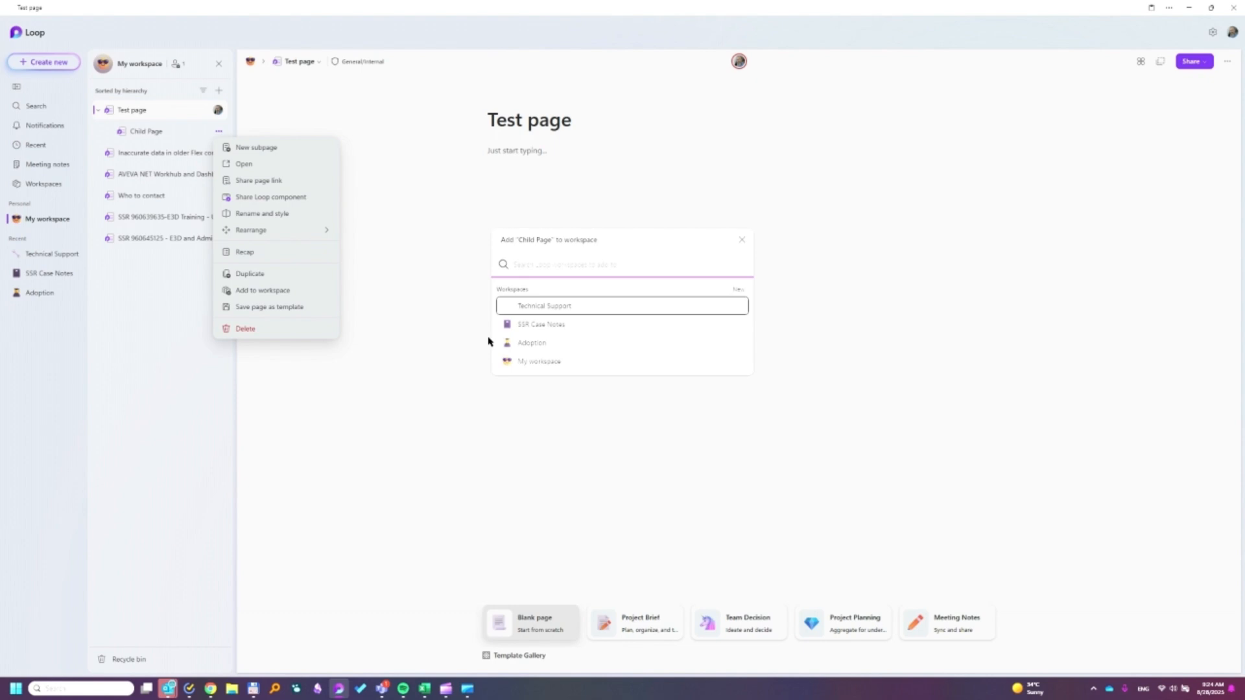
pyautogui.click(566, 311)
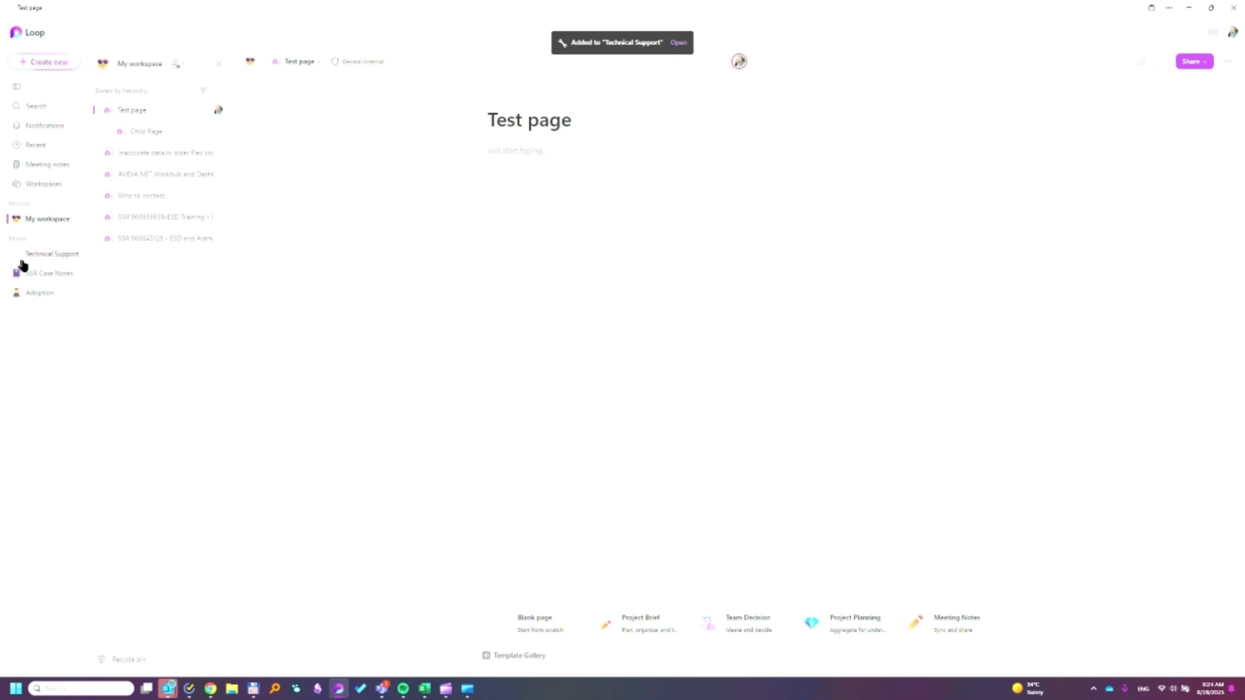
# Step: In the Technical Support workspace, move Child Page down below Test page and make it a subpage of Test page
pyautogui.click(50, 256)
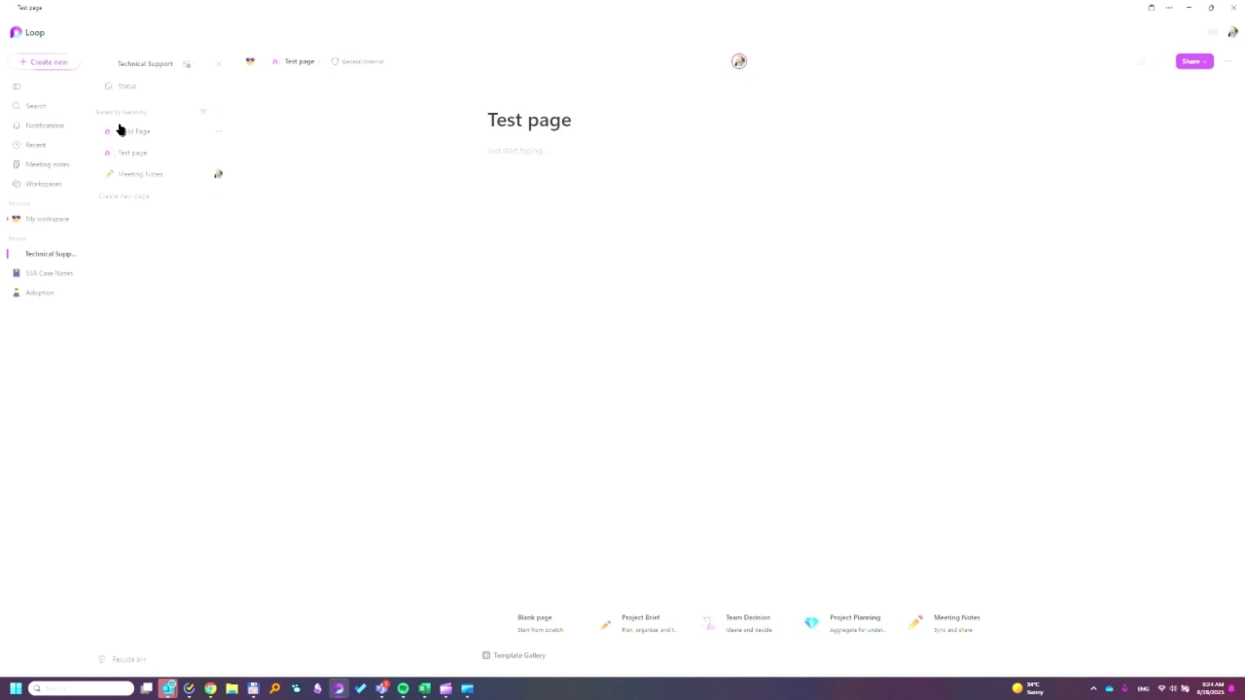
pyautogui.click(219, 133)
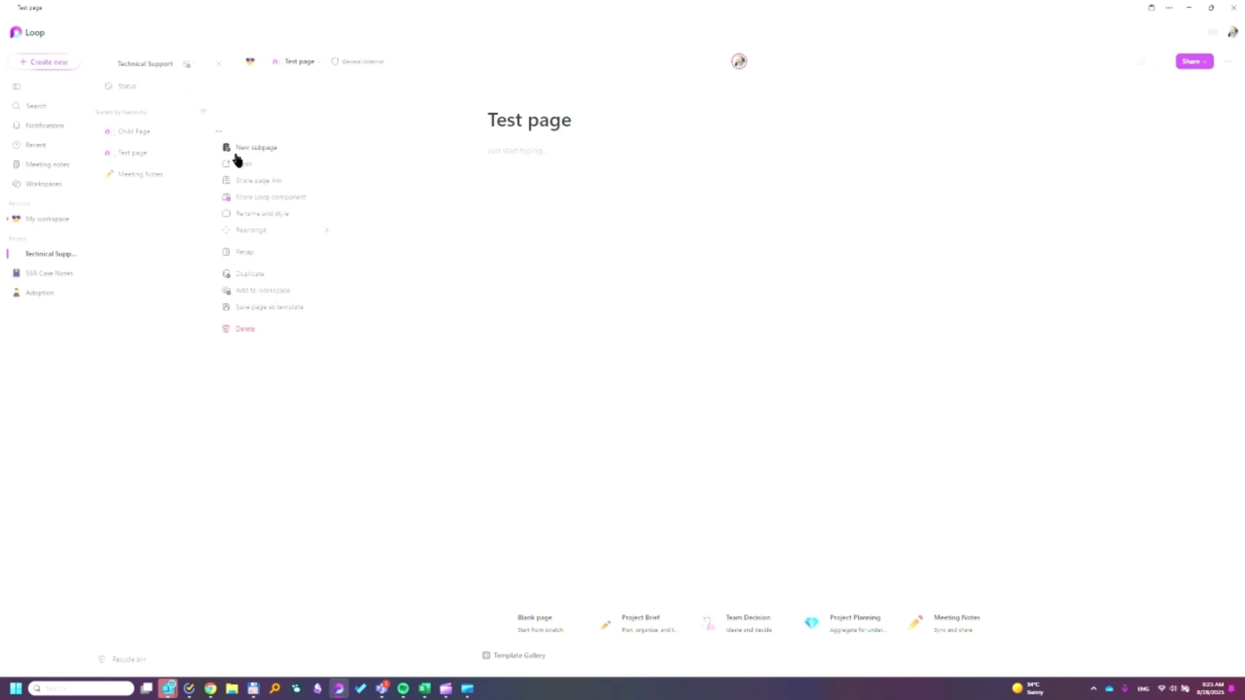
pyautogui.moveTo(265, 232)
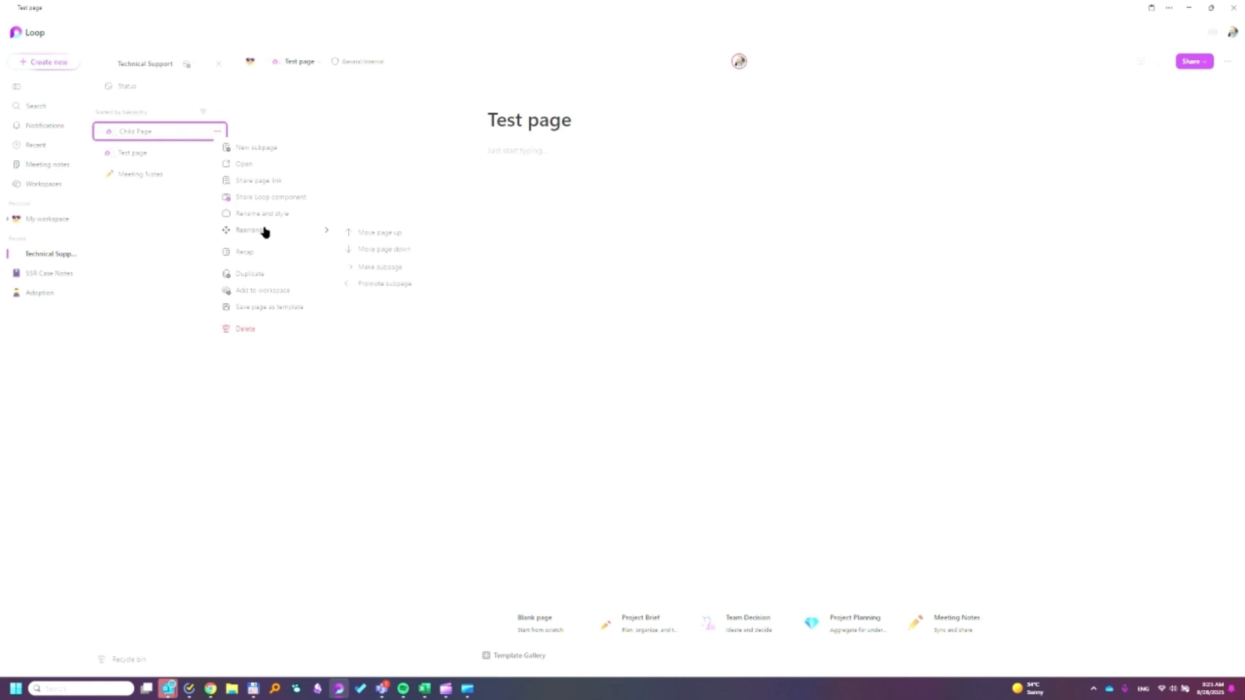
pyautogui.click(390, 251)
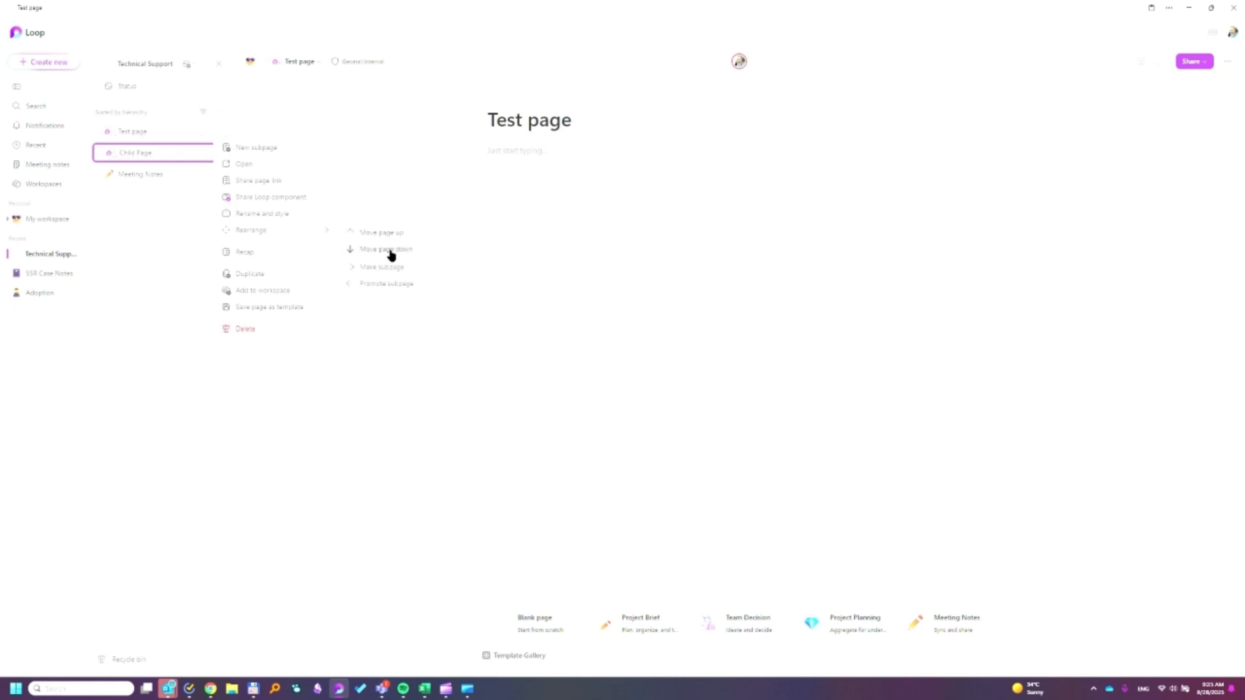
pyautogui.click(384, 269)
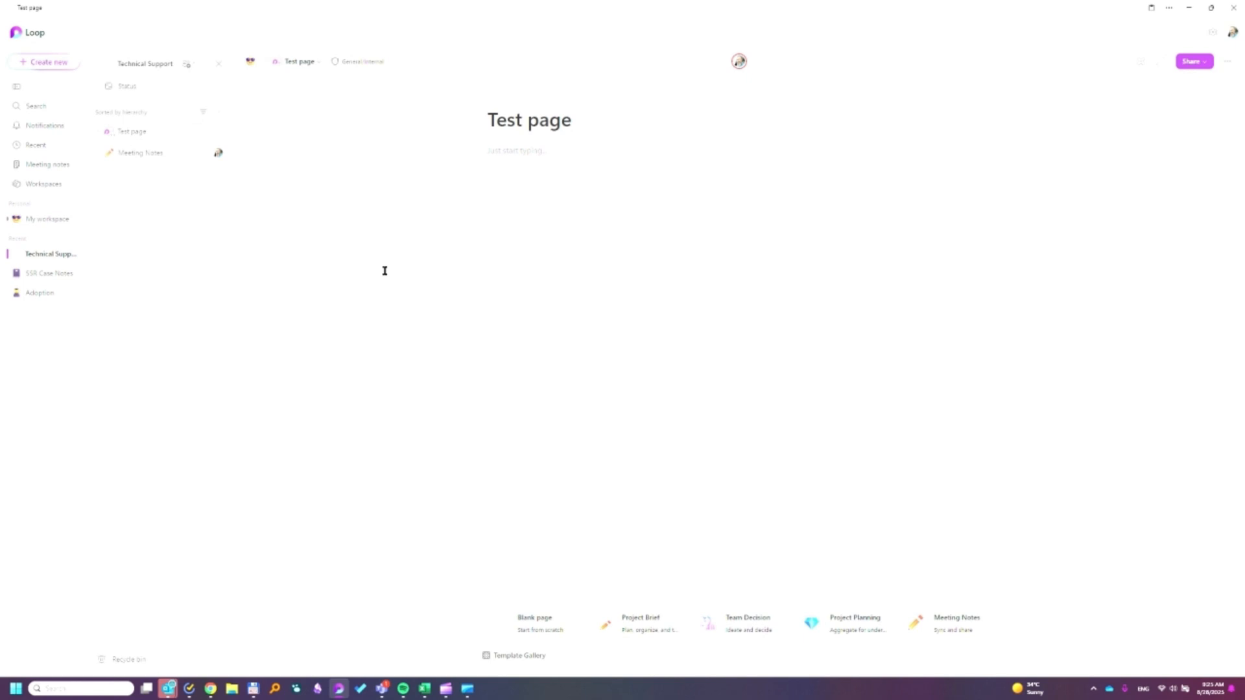
# Step: Expand Test page in Technical Support to show its subpage, and view the page options for Test page
pyautogui.click(99, 133)
pyautogui.click(99, 133)
pyautogui.click(99, 133)
pyautogui.click(220, 136)
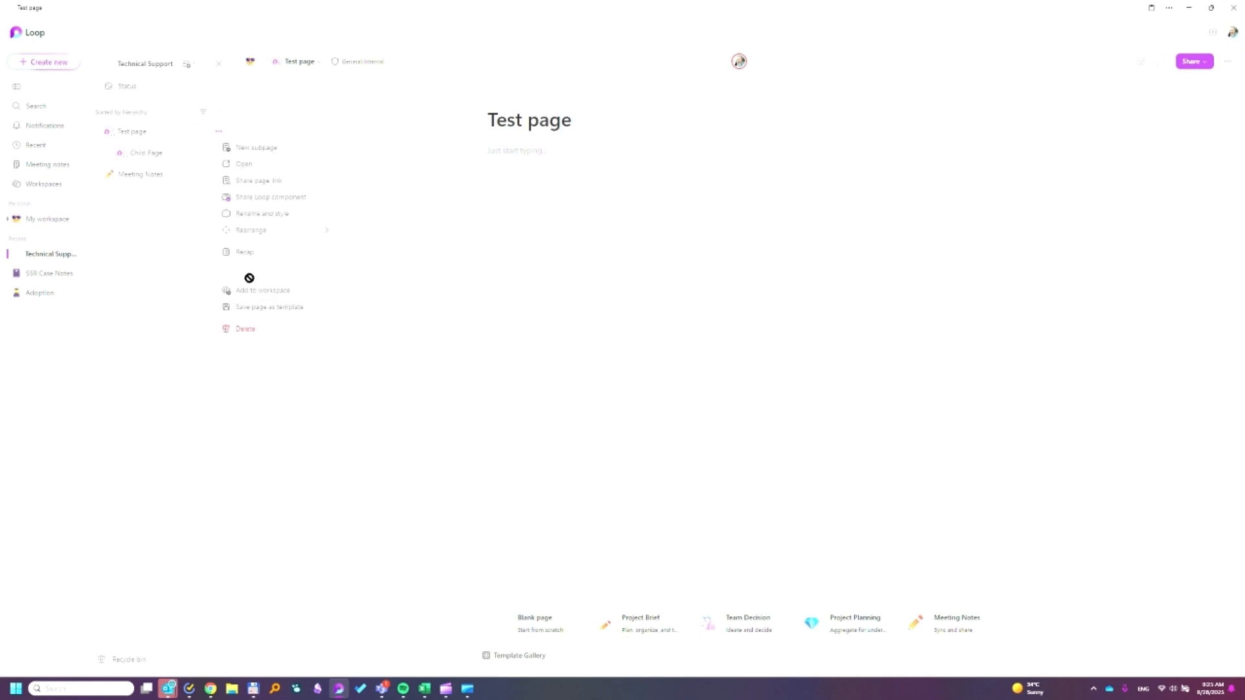
# Step: Open Child Page under Test page and promote it from subpage to the workspace's top level
pyautogui.click(166, 159)
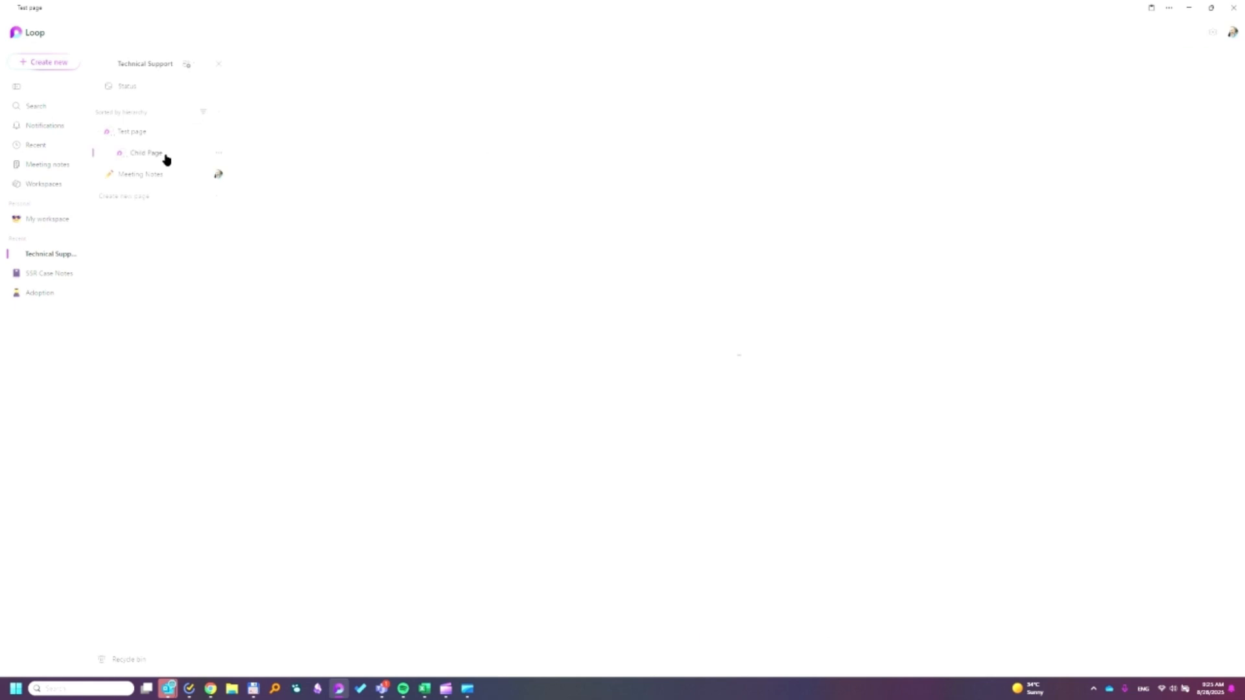
pyautogui.click(205, 154)
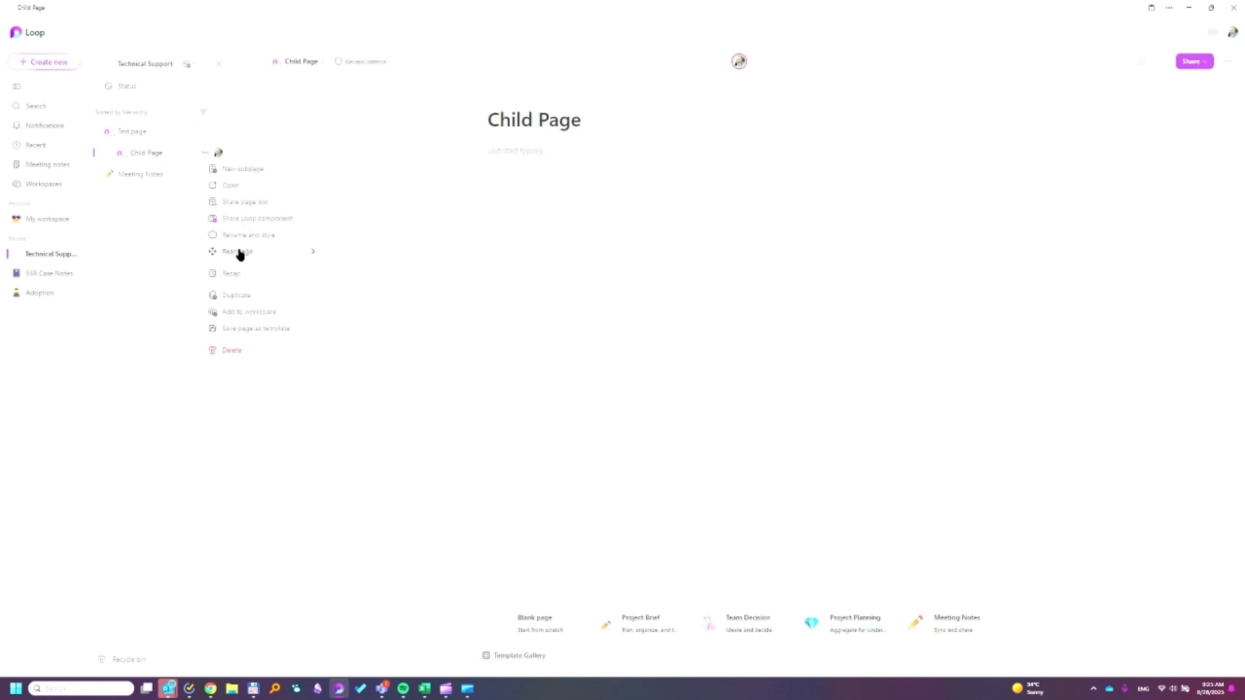
pyautogui.moveTo(318, 258)
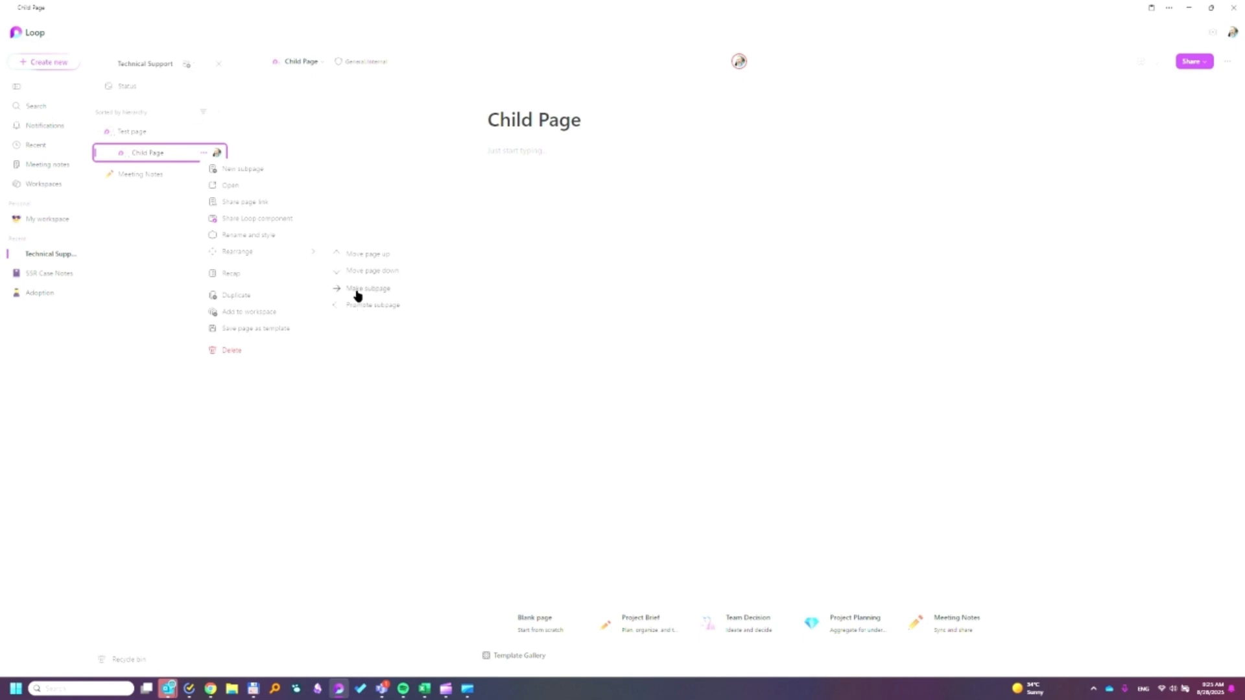
pyautogui.click(357, 314)
pyautogui.click(132, 248)
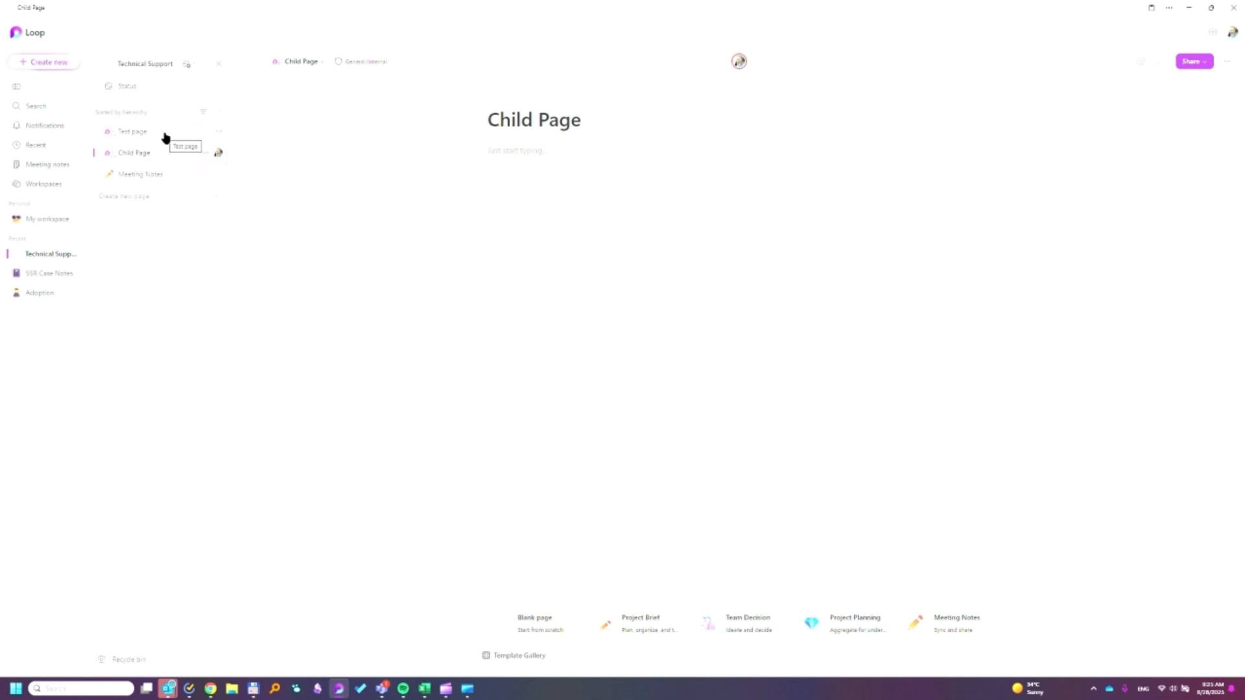
# Step: Duplicate both Test page and Child Page within the Technical Support workspace
pyautogui.click(218, 133)
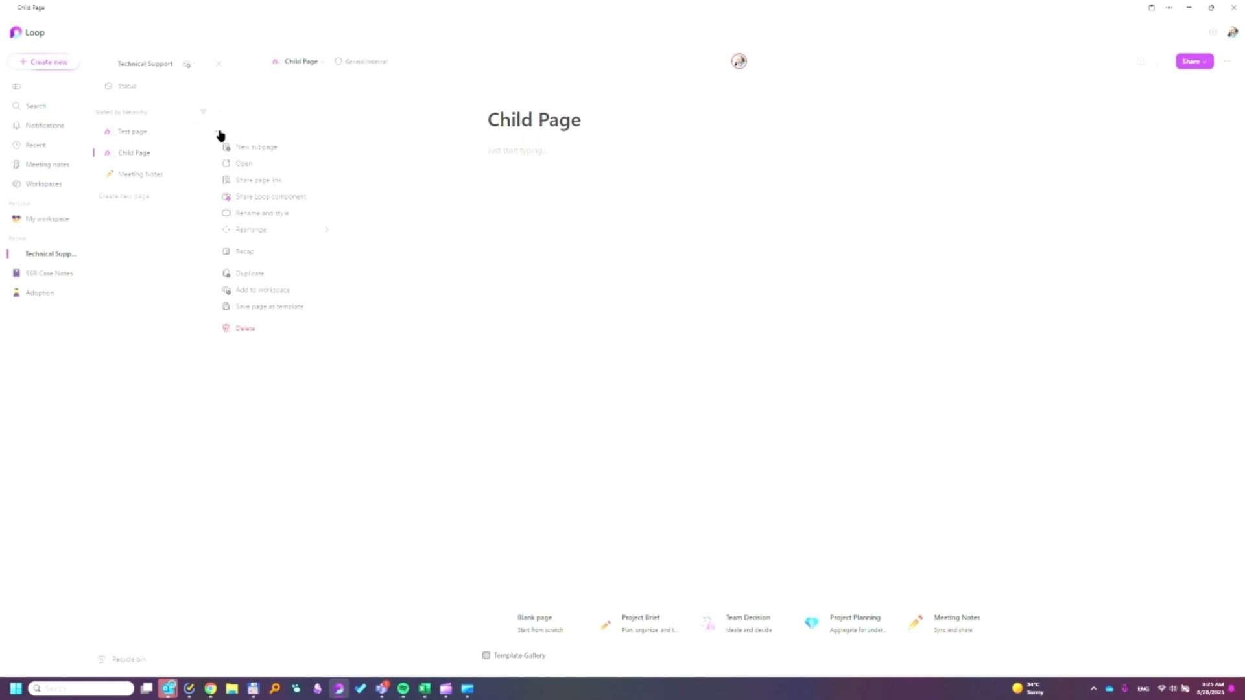
pyautogui.click(249, 275)
pyautogui.click(205, 177)
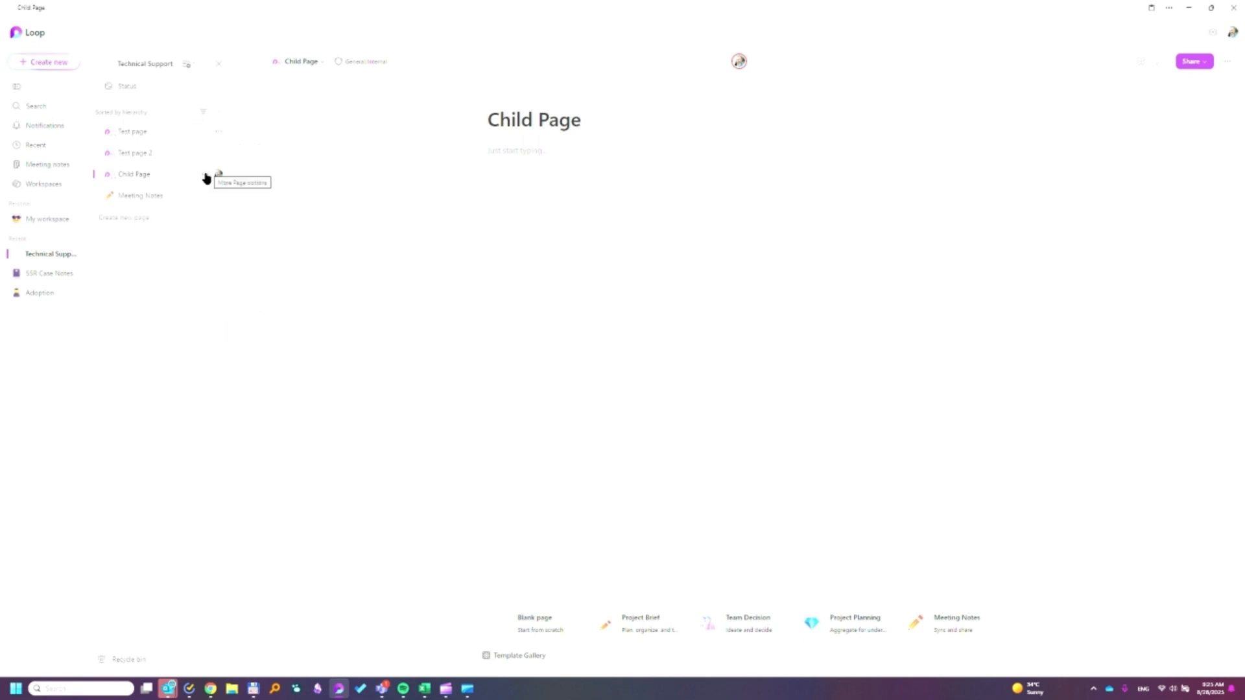
pyautogui.click(205, 178)
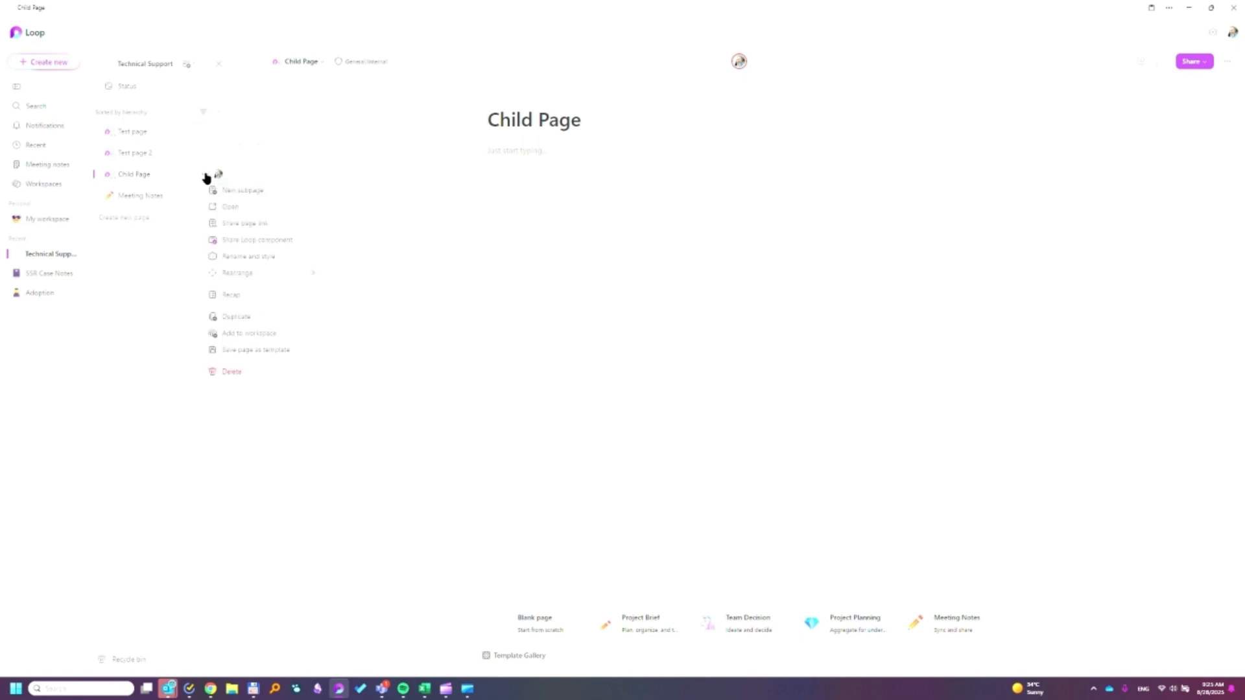
pyautogui.click(234, 322)
# Step: Open Child Page 2, move it up directly below Test page 2, and make it a subpage of Test page 2
pyautogui.click(140, 202)
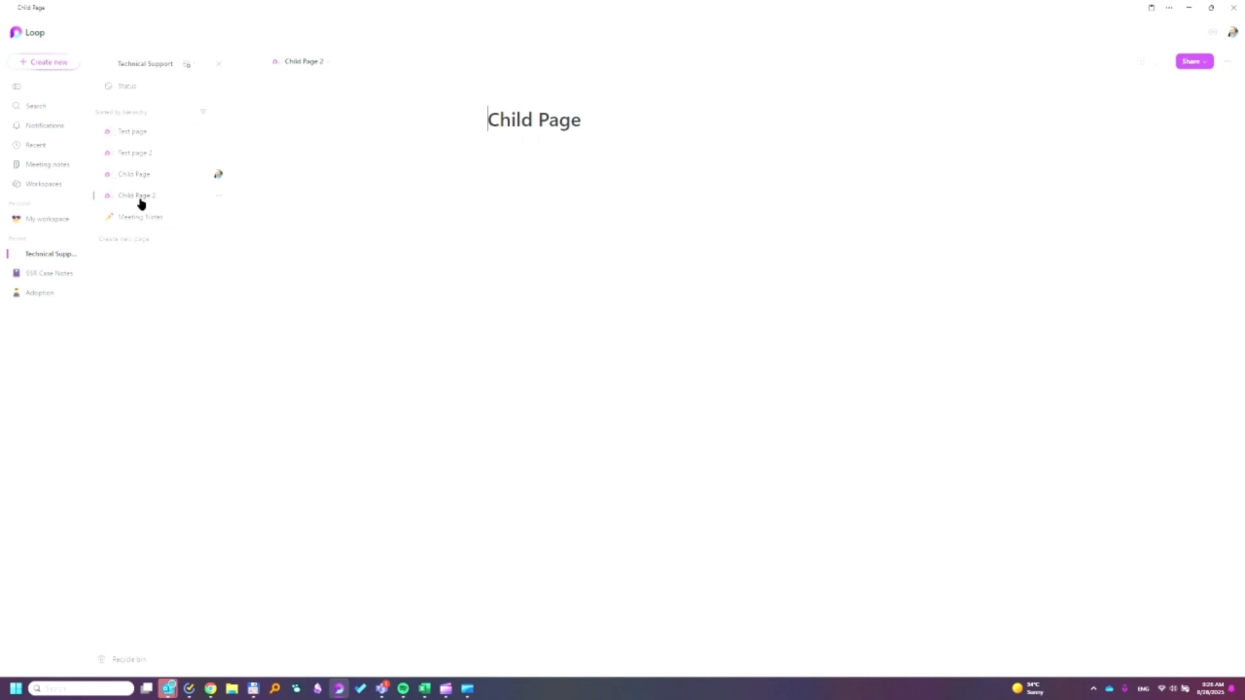
pyautogui.click(205, 197)
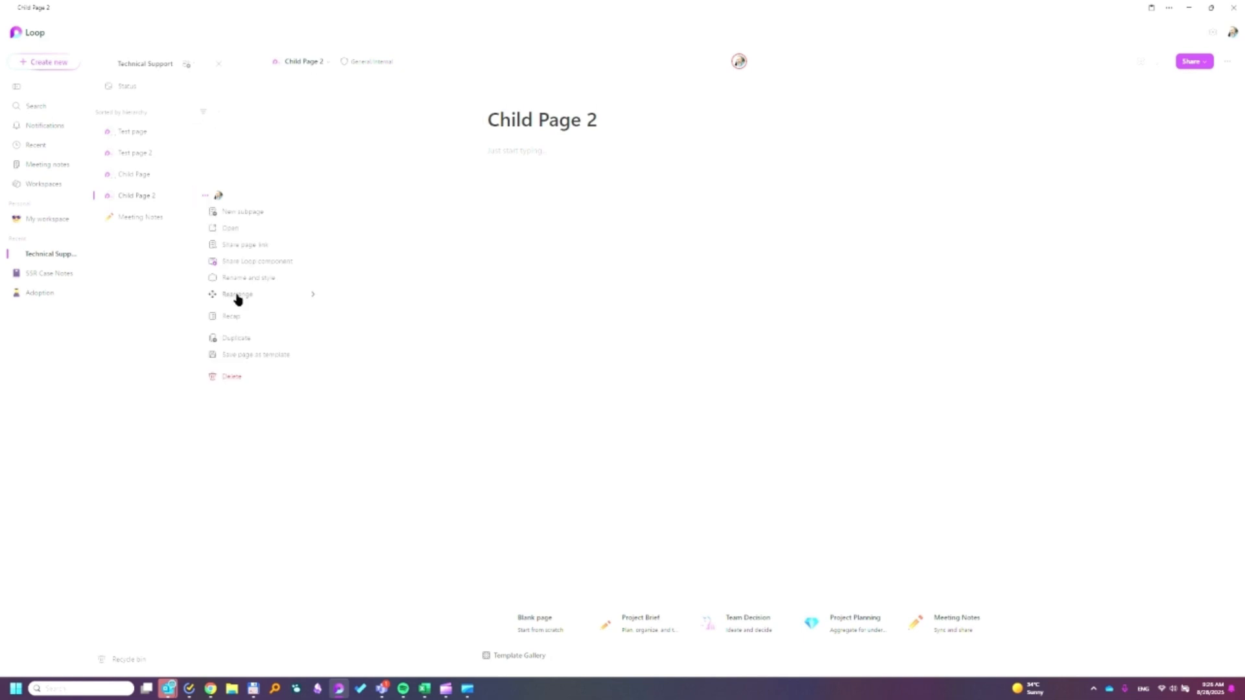
pyautogui.moveTo(255, 302)
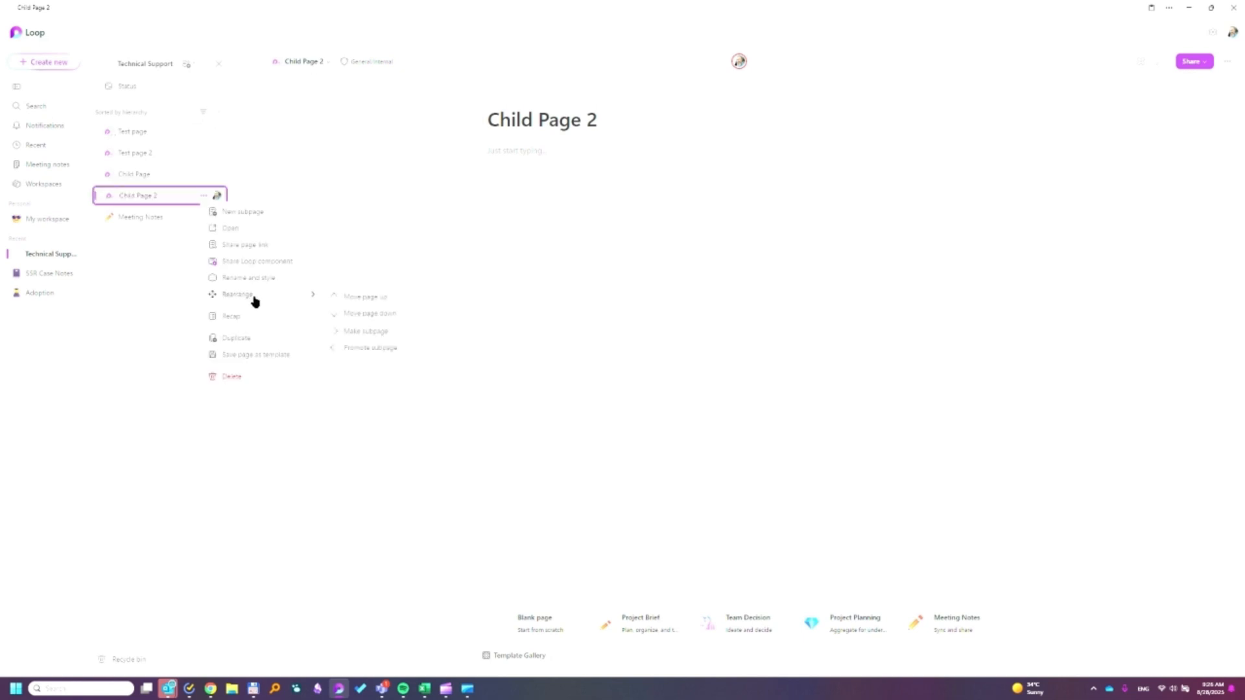
pyautogui.click(368, 298)
pyautogui.click(369, 332)
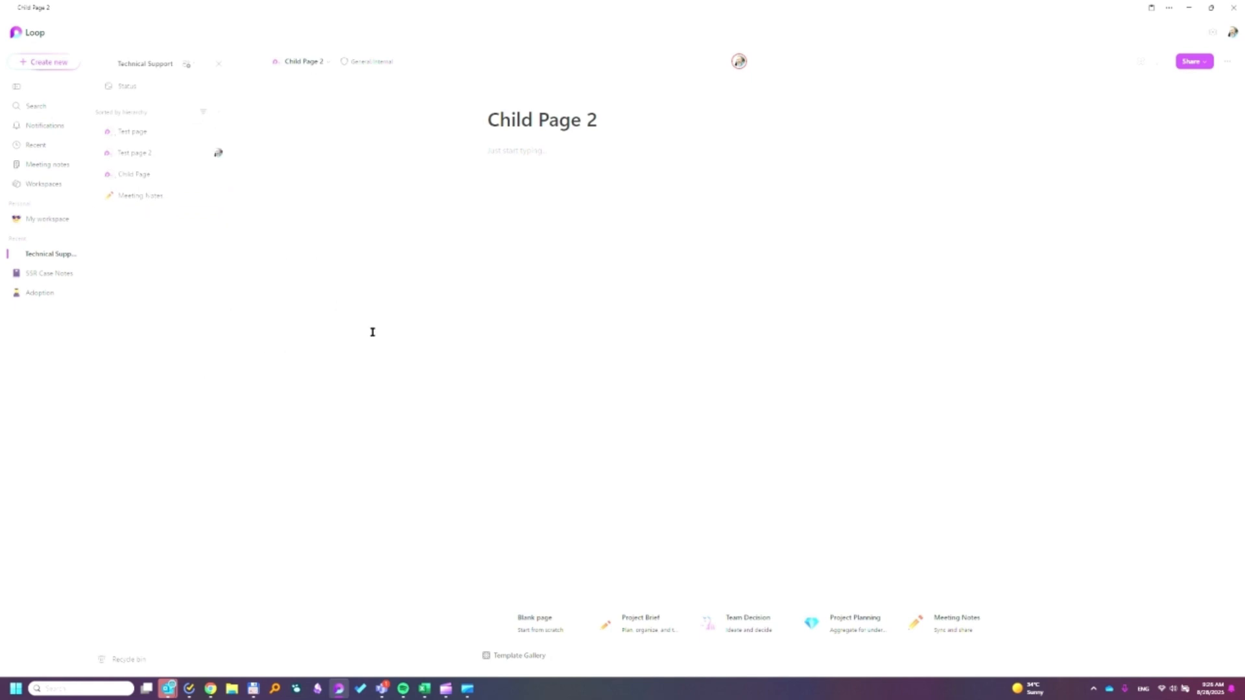
pyautogui.click(99, 155)
# Step: Delete the original Test page and its subpage from My workspace
pyautogui.click(49, 226)
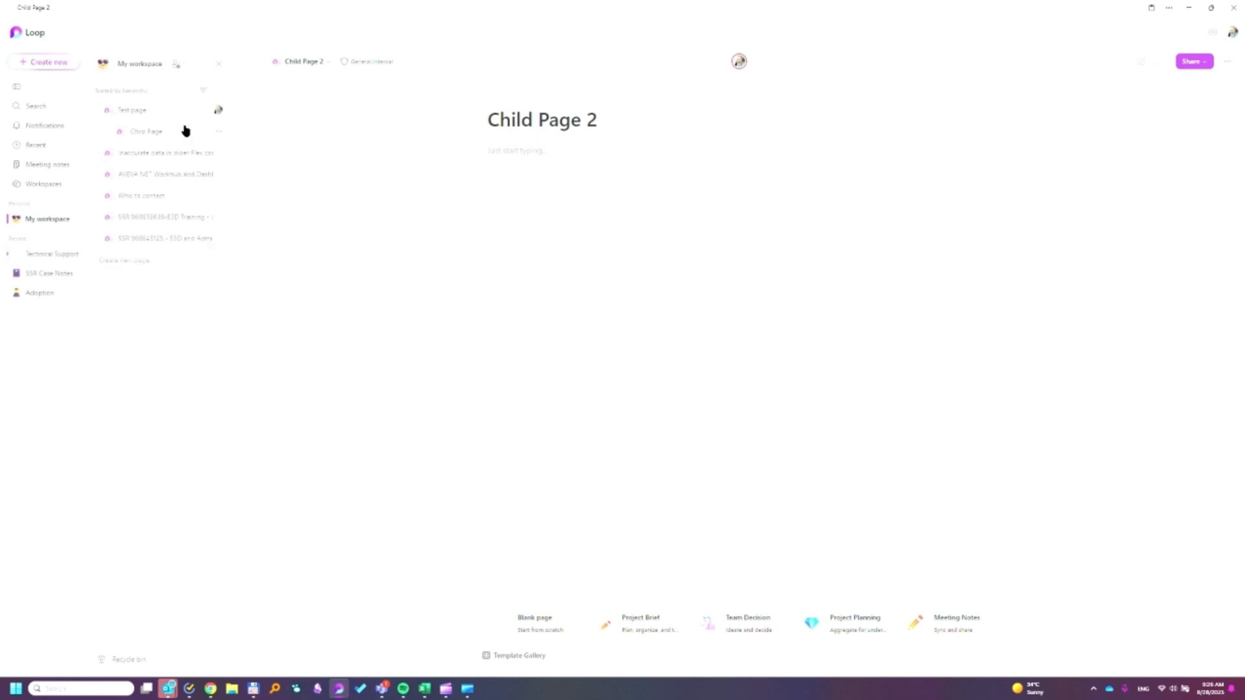
pyautogui.click(205, 110)
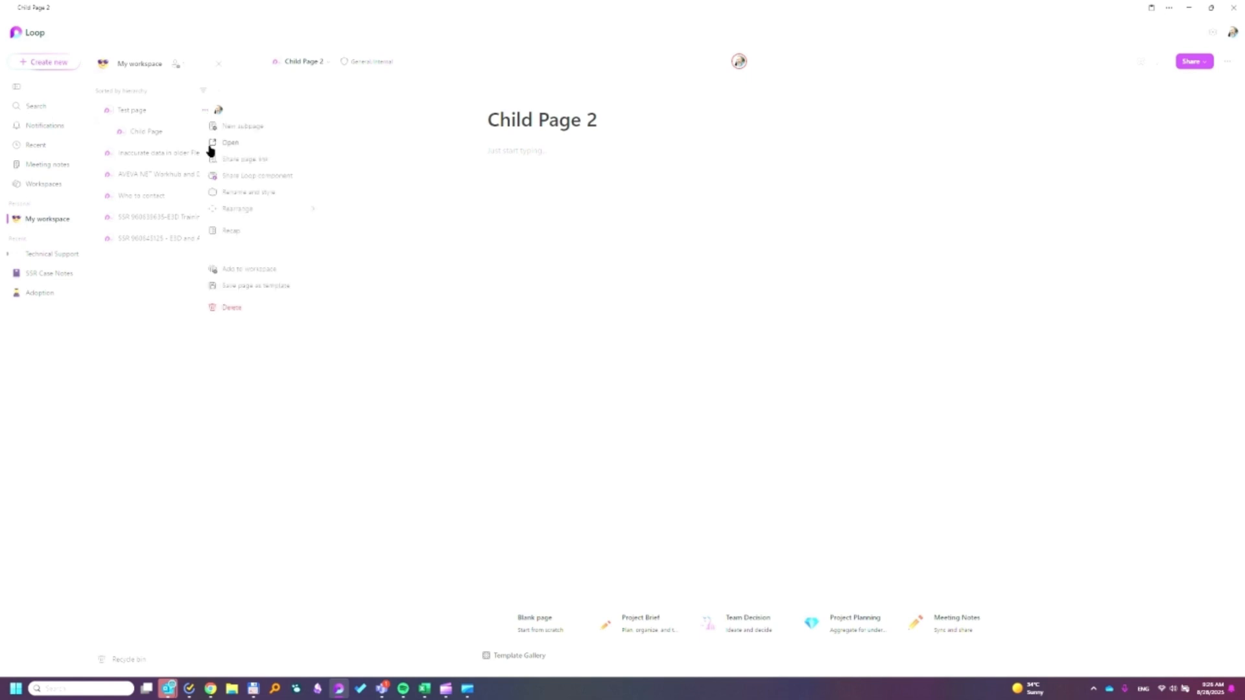
pyautogui.click(231, 309)
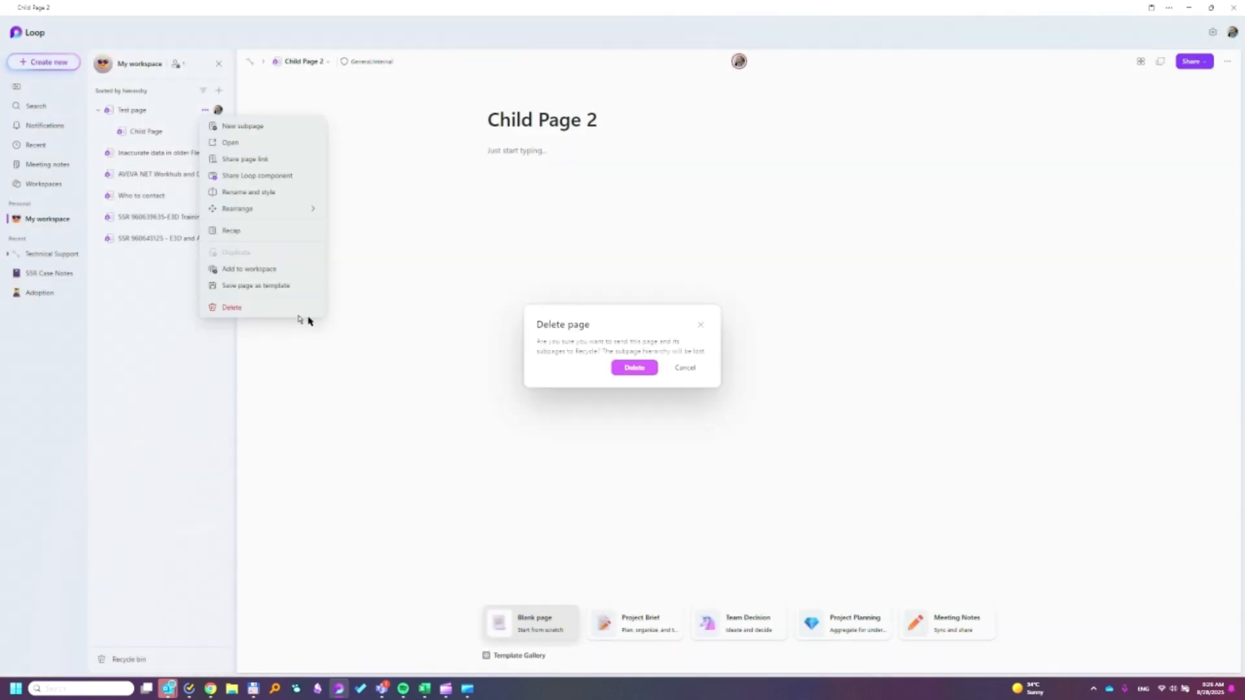
pyautogui.click(633, 369)
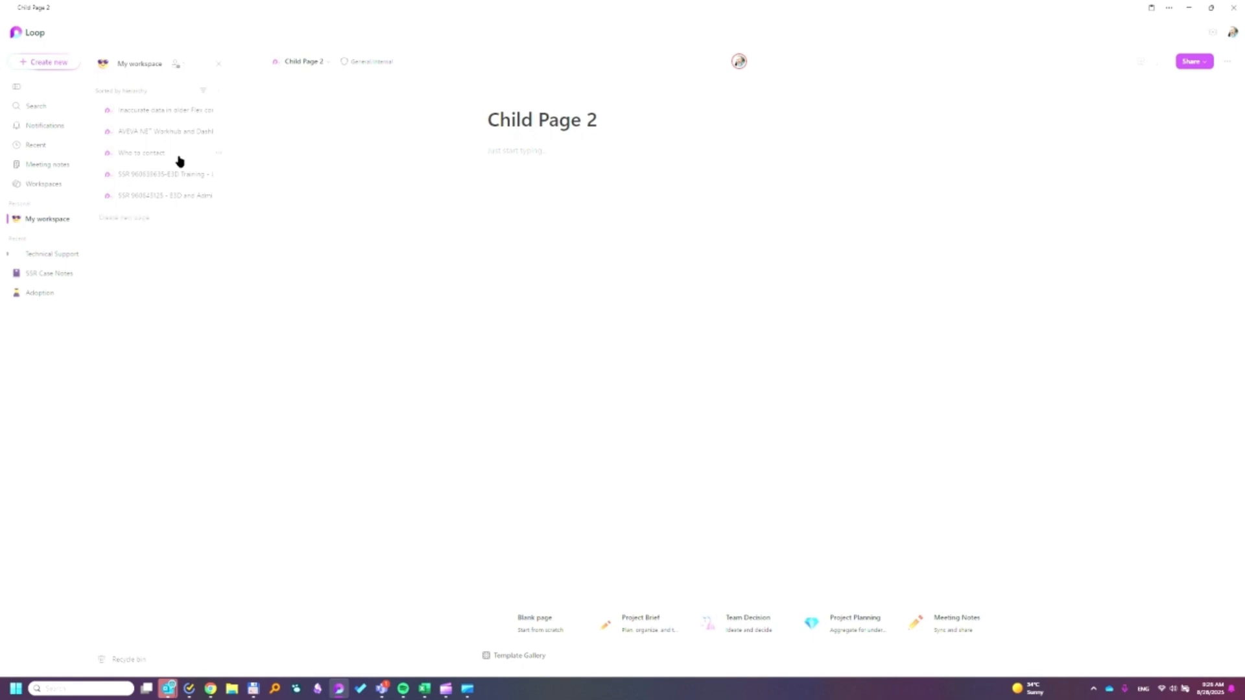
# Step: Check whether the linked Test page and Child Page still open in the Technical Support workspace
pyautogui.click(52, 255)
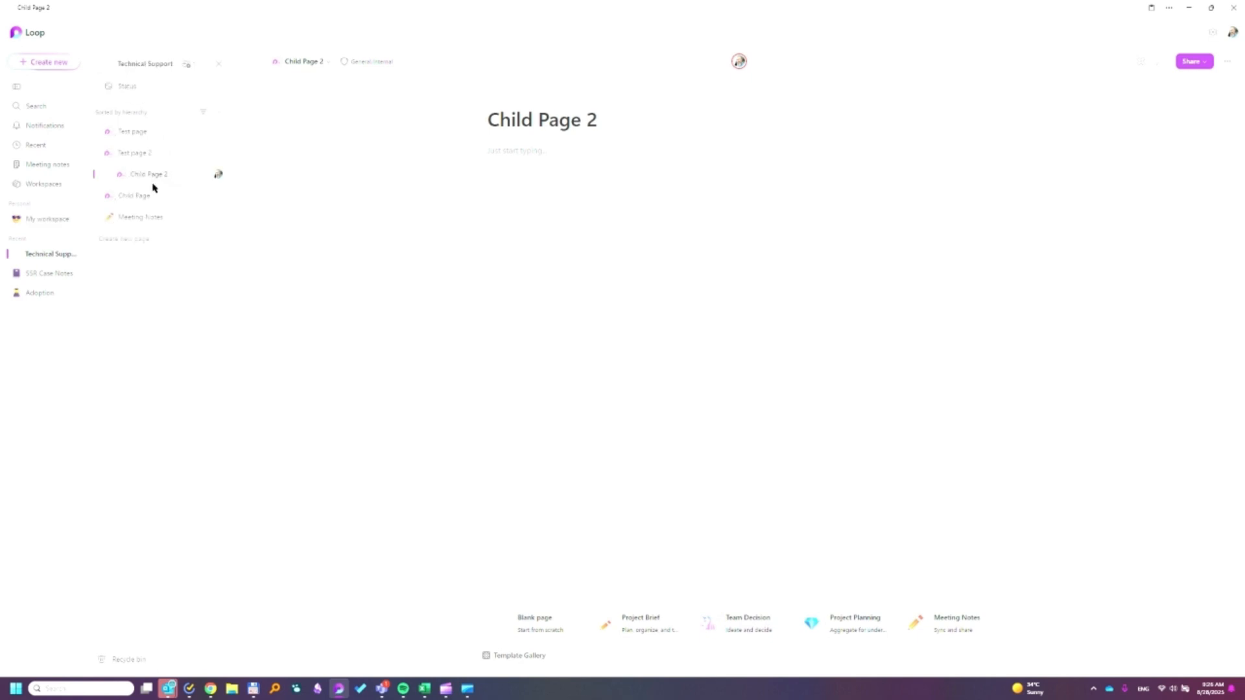
pyautogui.click(129, 133)
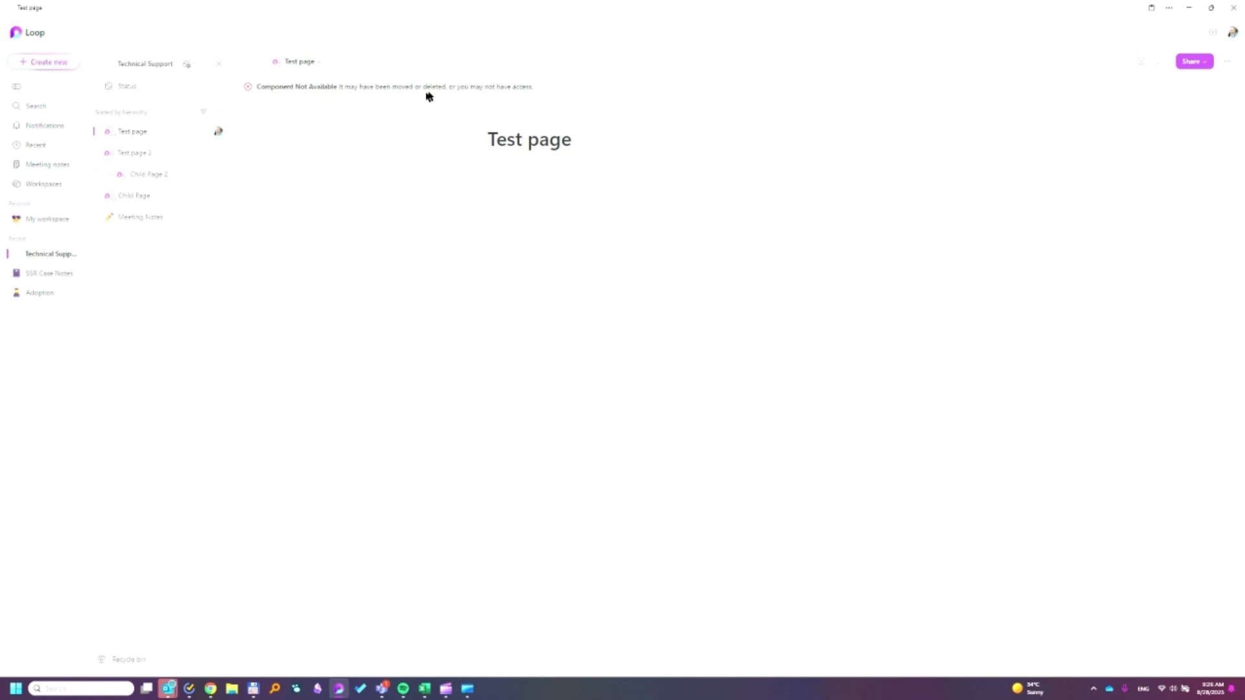
pyautogui.click(153, 195)
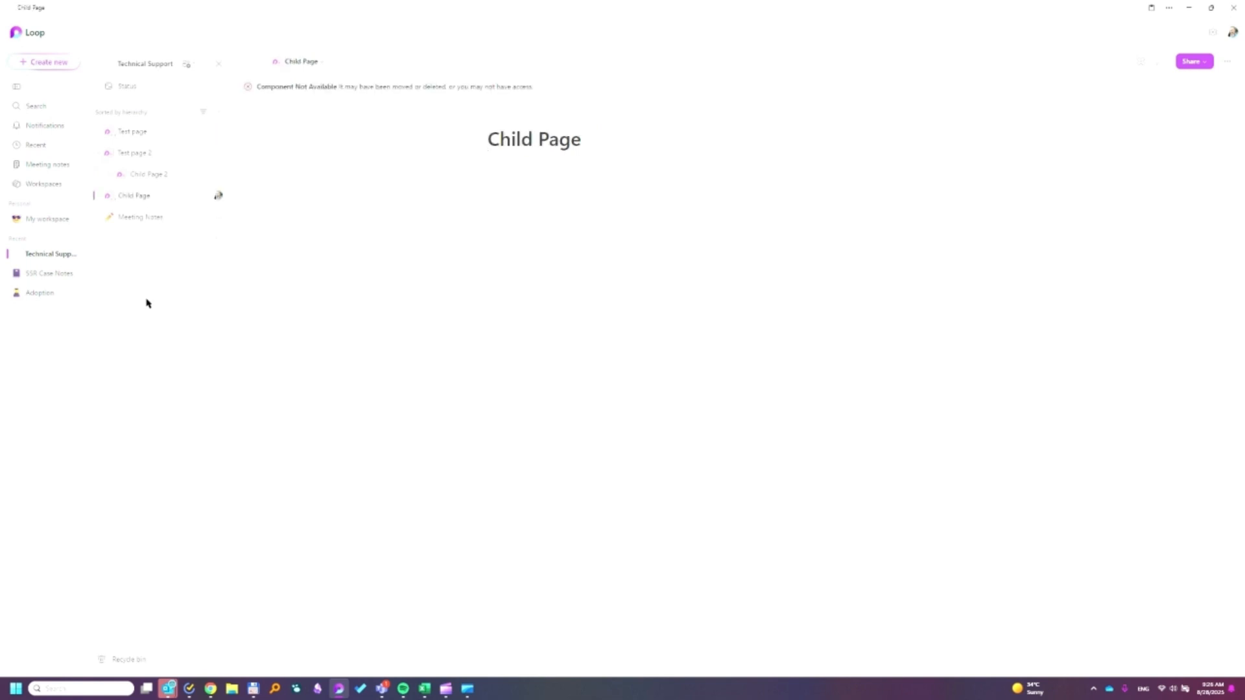
# Step: Reload the Technical Support workspace to recheck the linked Child Page, dismissing the unavailable-file notices
pyautogui.press('Tab')
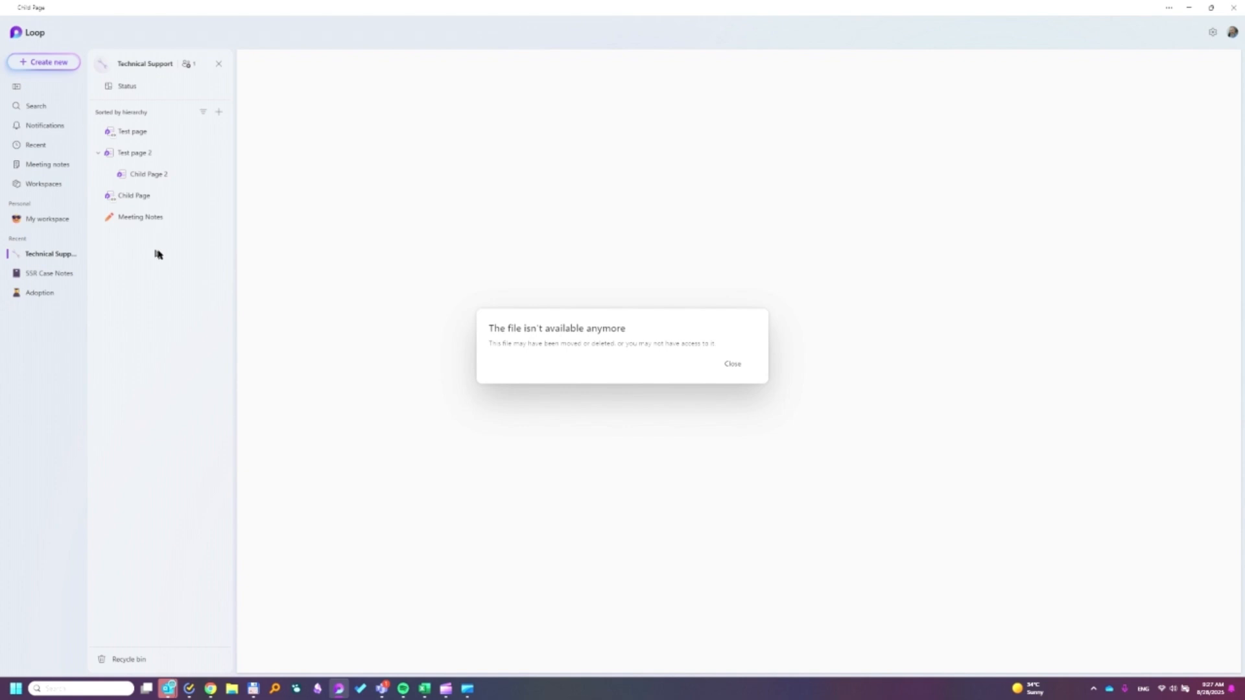
pyautogui.click(733, 364)
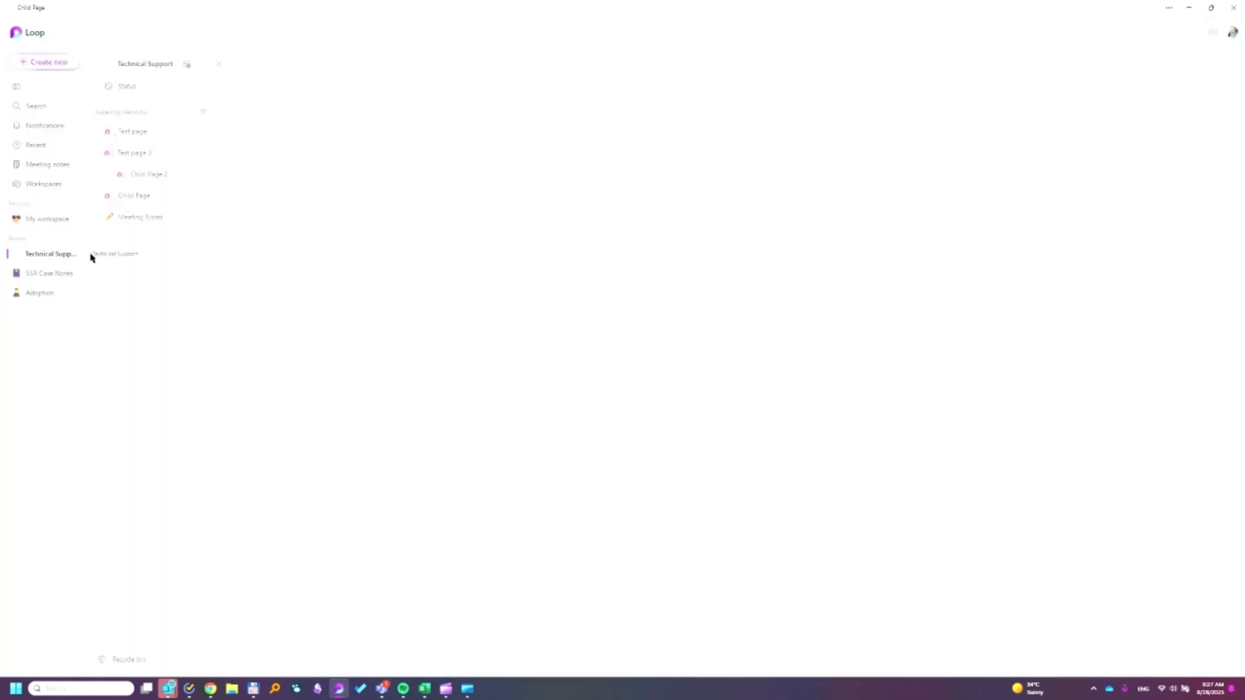
pyautogui.rightClick(68, 255)
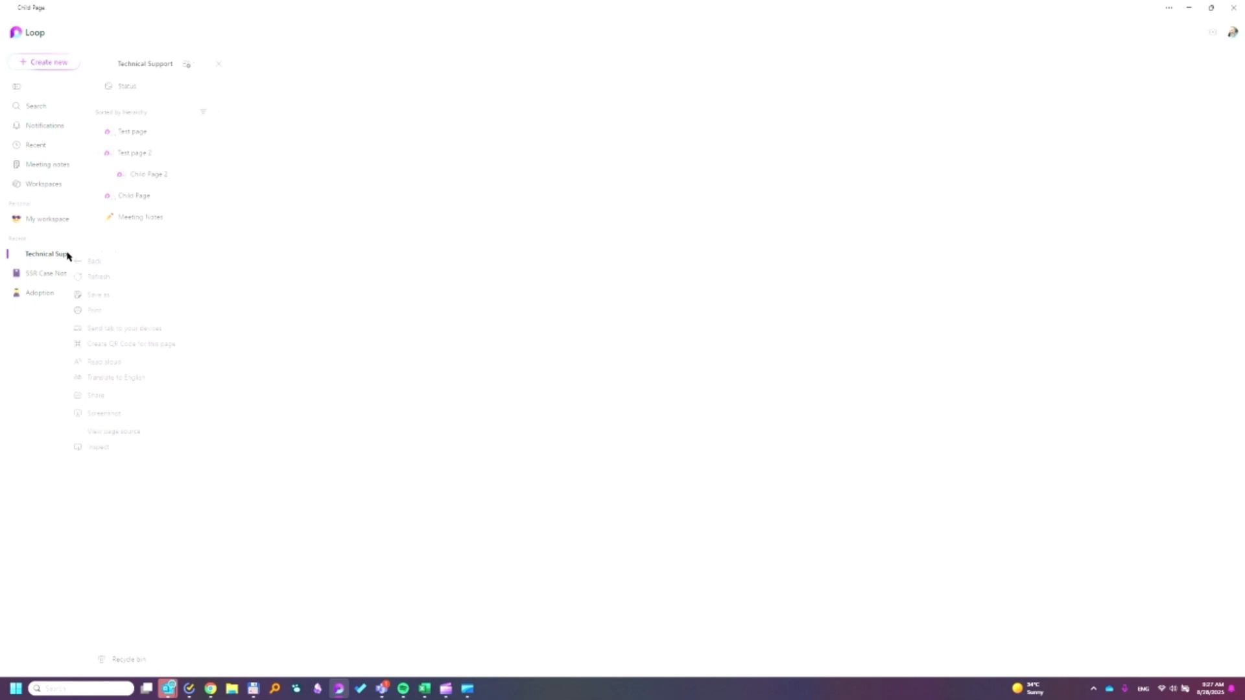
pyautogui.click(94, 277)
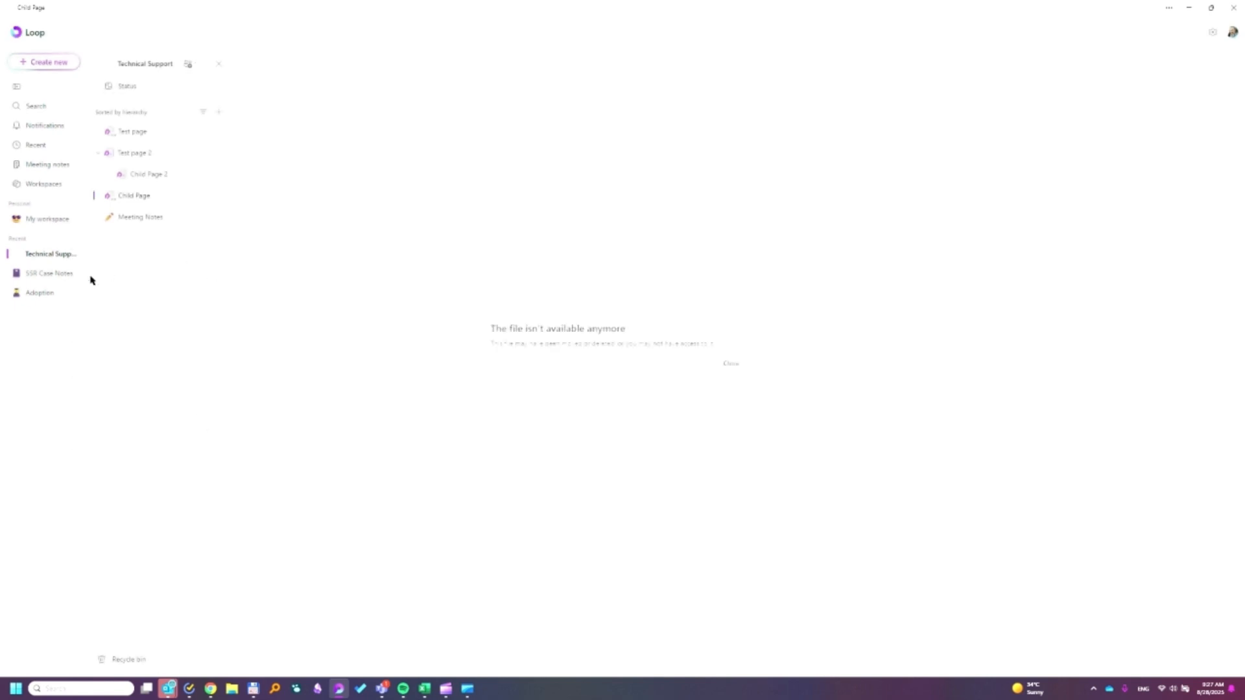
pyautogui.click(732, 365)
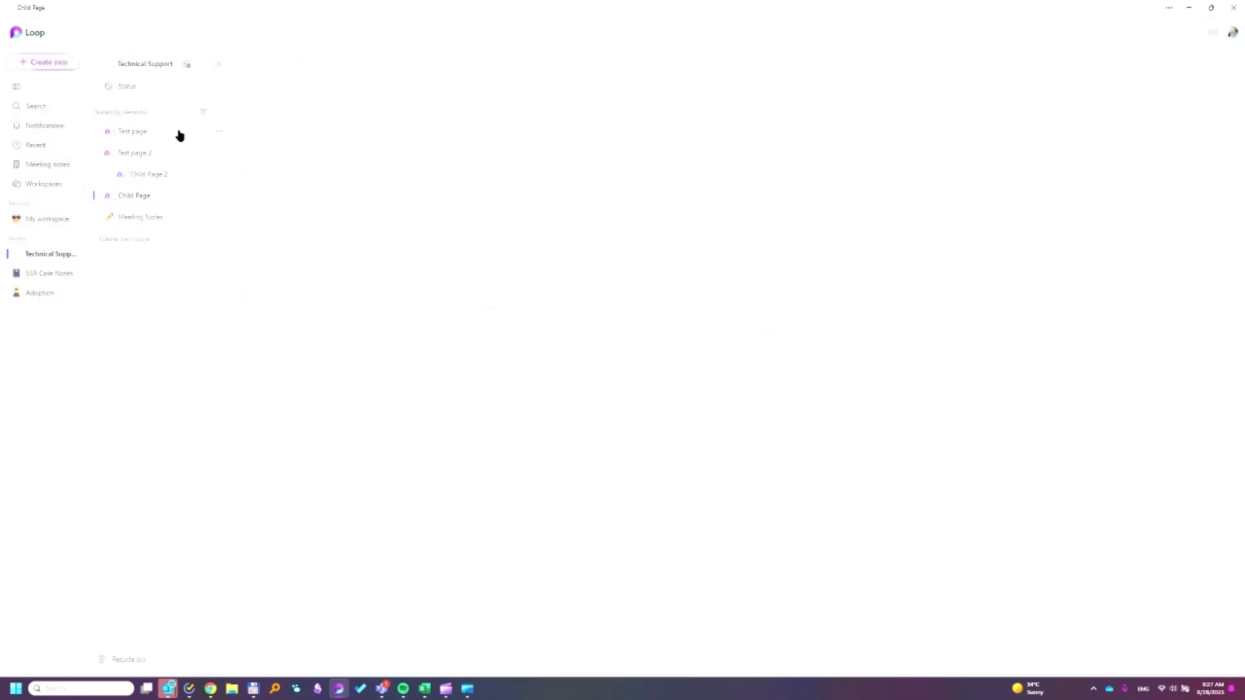
# Step: Delete the broken linked Test page and Child Page from the Technical Support workspace
pyautogui.click(218, 132)
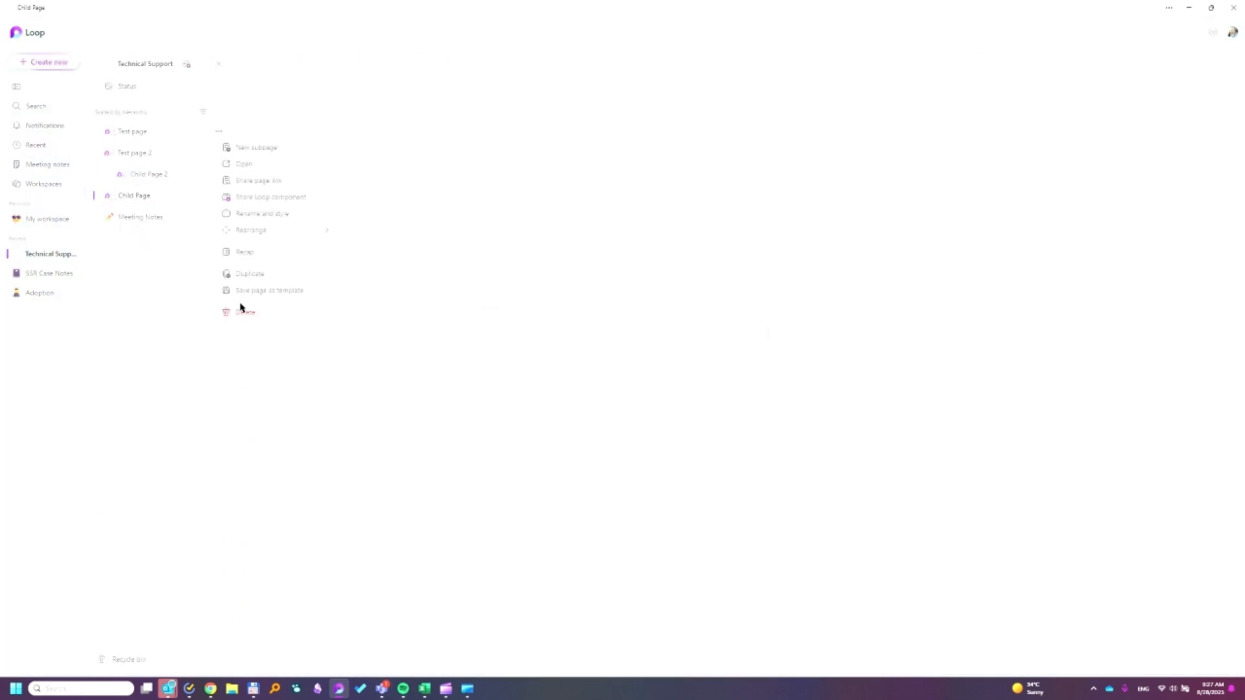
pyautogui.click(241, 310)
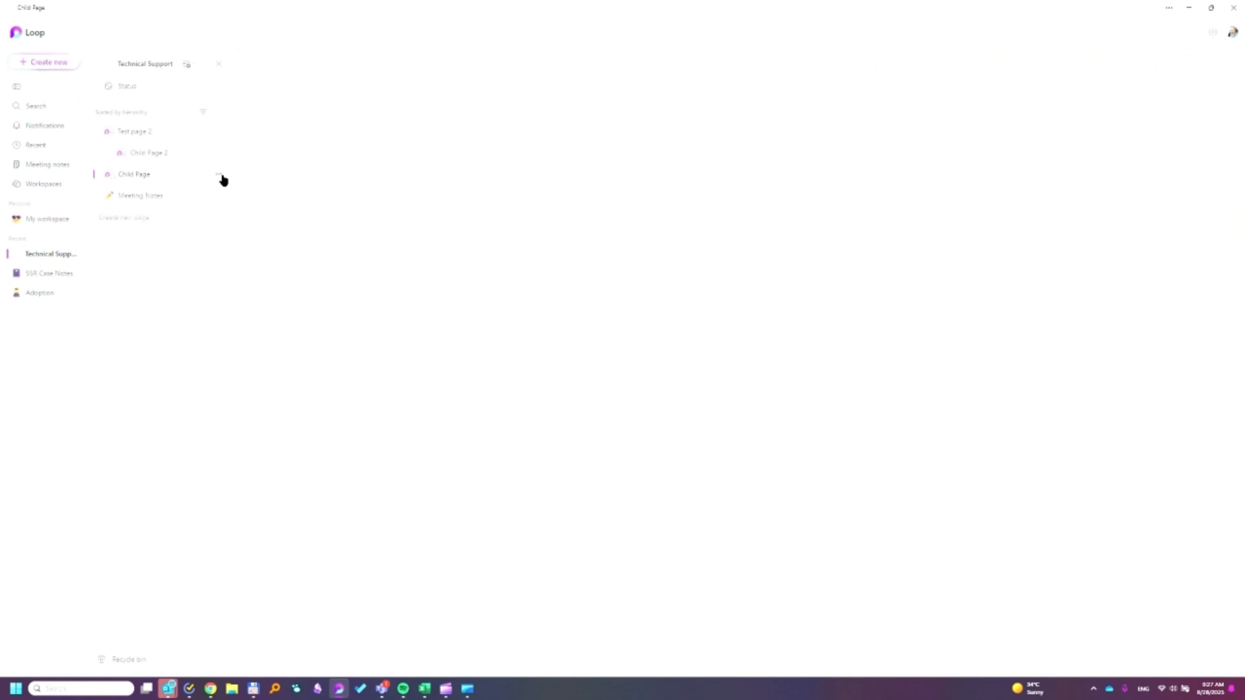
pyautogui.click(219, 175)
pyautogui.click(242, 373)
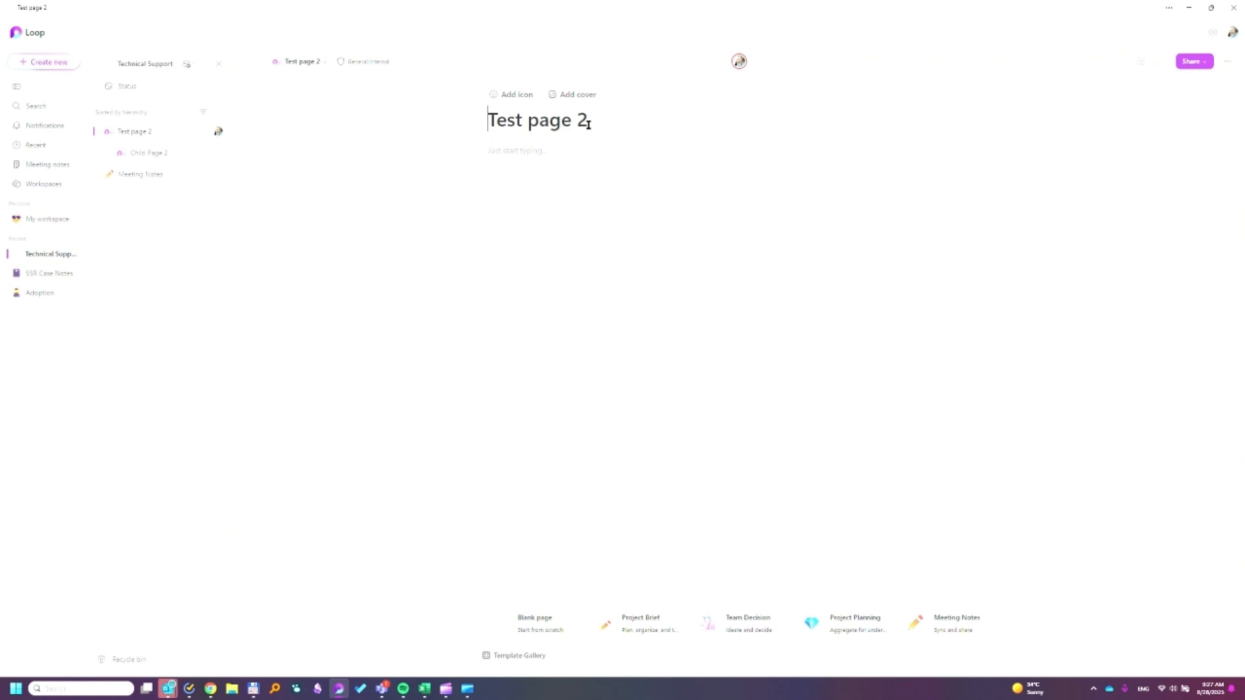
# Step: Rename Test page 2 to Test page and its subpage to Child Page, and check the page lists of My workspace and Technical Support
pyautogui.press('BackSpace')
pyautogui.click(183, 161)
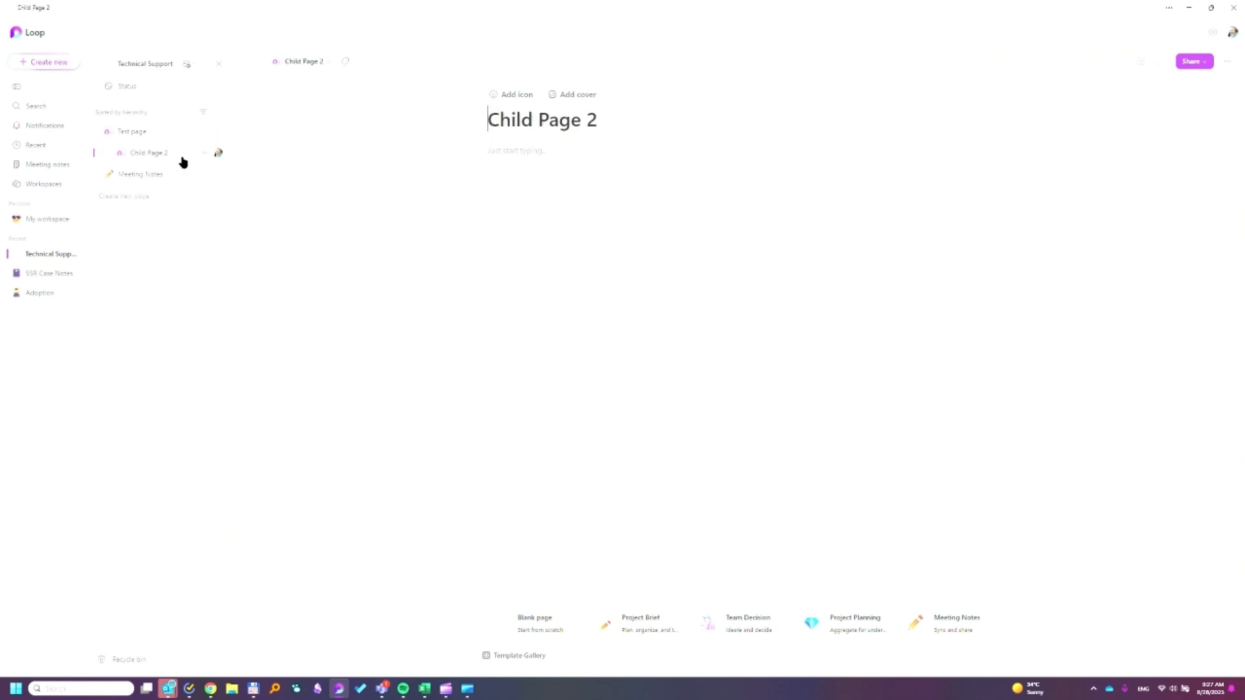
pyautogui.click(608, 122)
pyautogui.press('BackSpace')
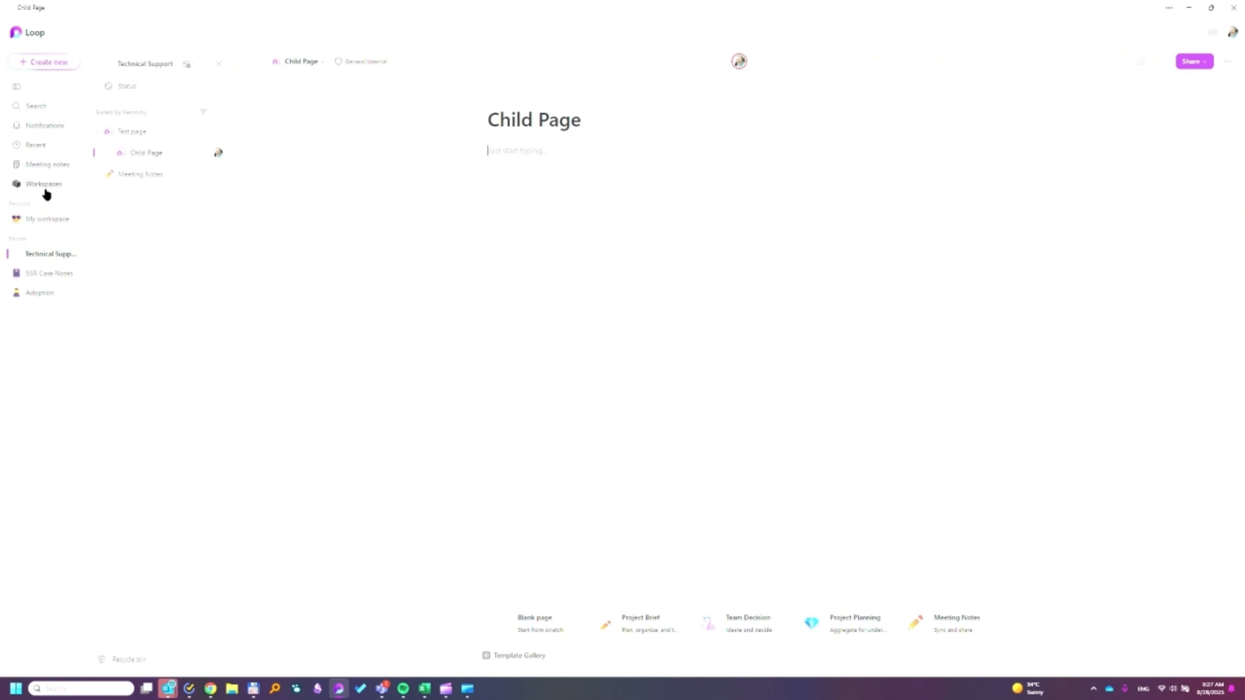
pyautogui.click(48, 224)
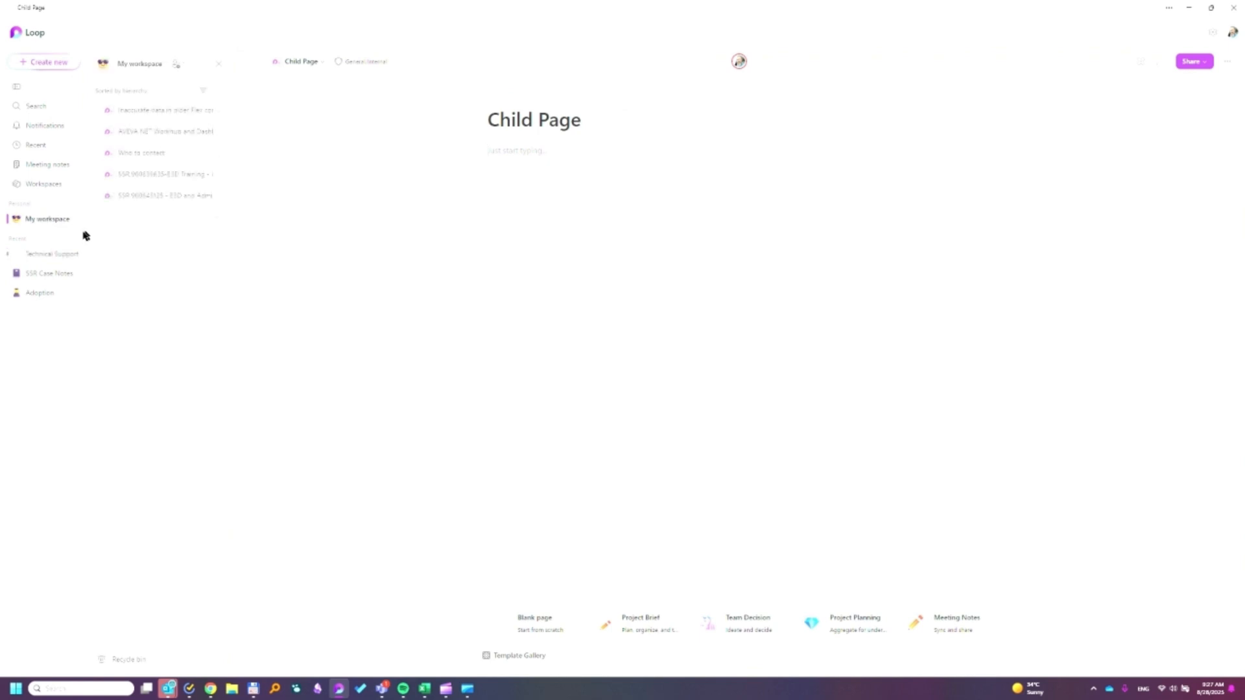
pyautogui.click(43, 258)
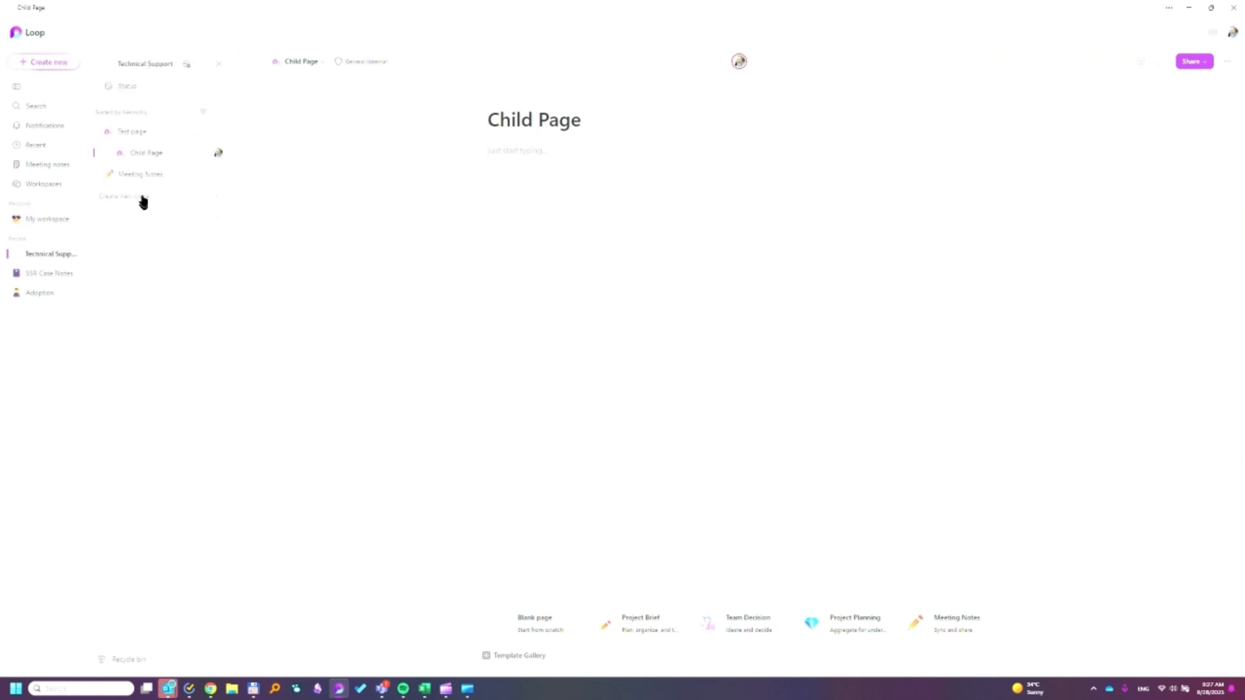